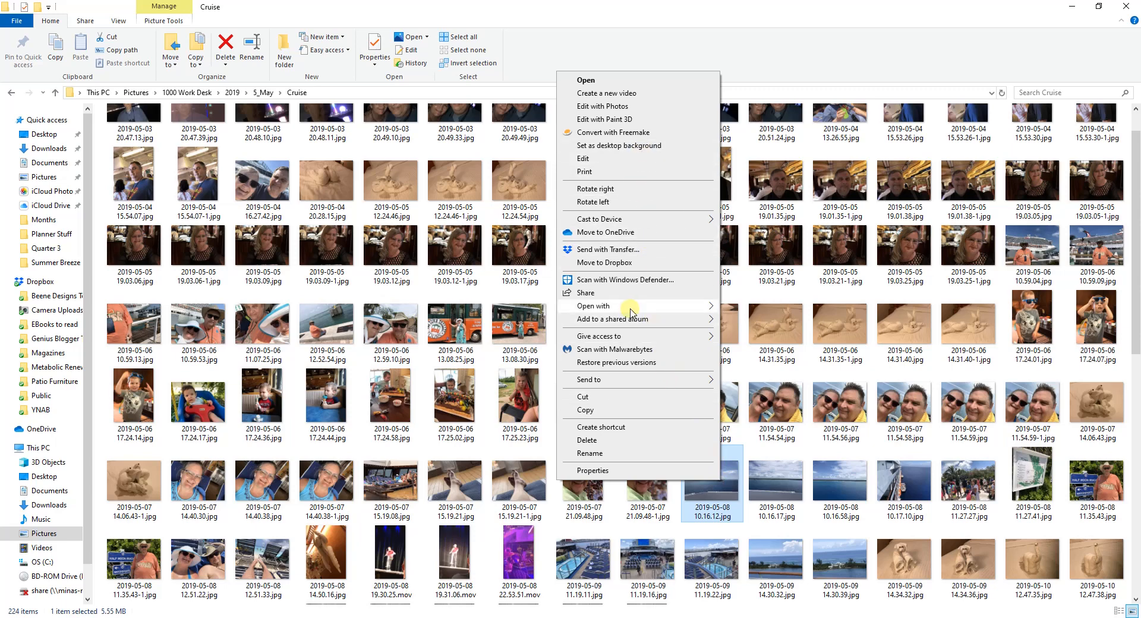
# Open the photo 2019-05-08 10.16.12.jpg from the Cruise folder as a new image in GIMP
pyautogui.moveTo(690, 306)
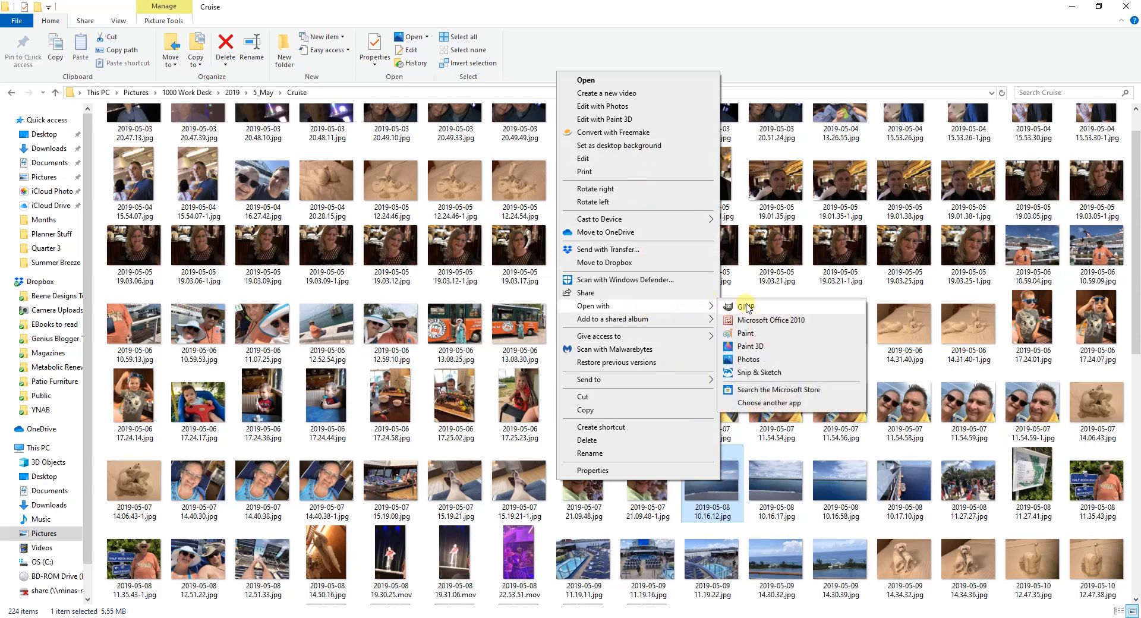
pyautogui.click(737, 502)
pyautogui.moveTo(724, 488); pyautogui.dragTo(1072, 40)
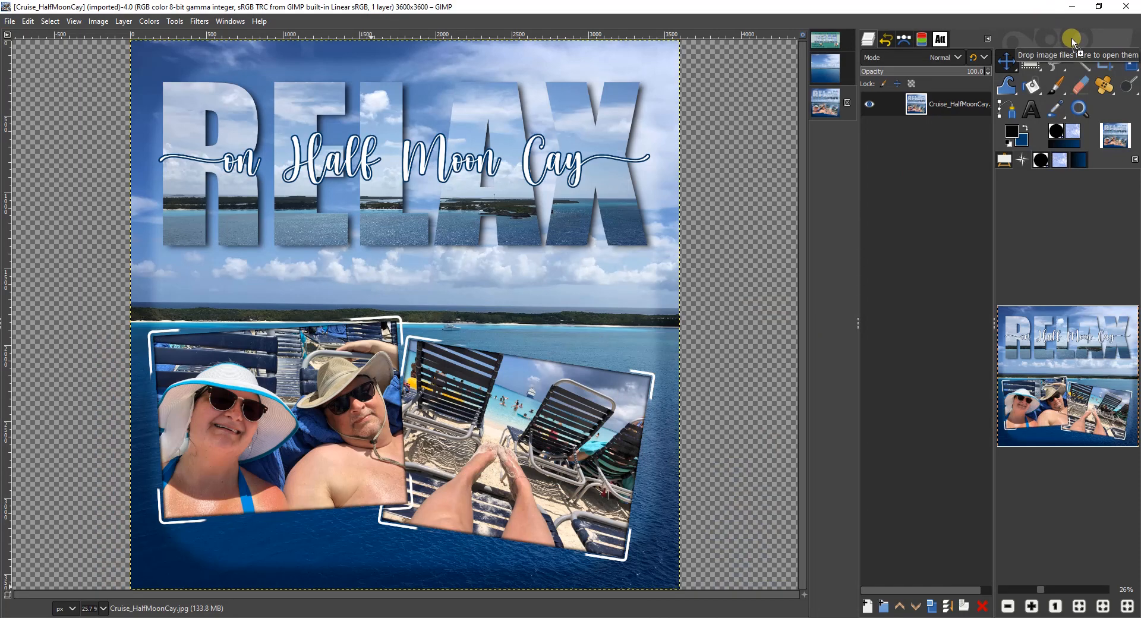
pyautogui.moveTo(1073, 42); pyautogui.dragTo(1072, 41)
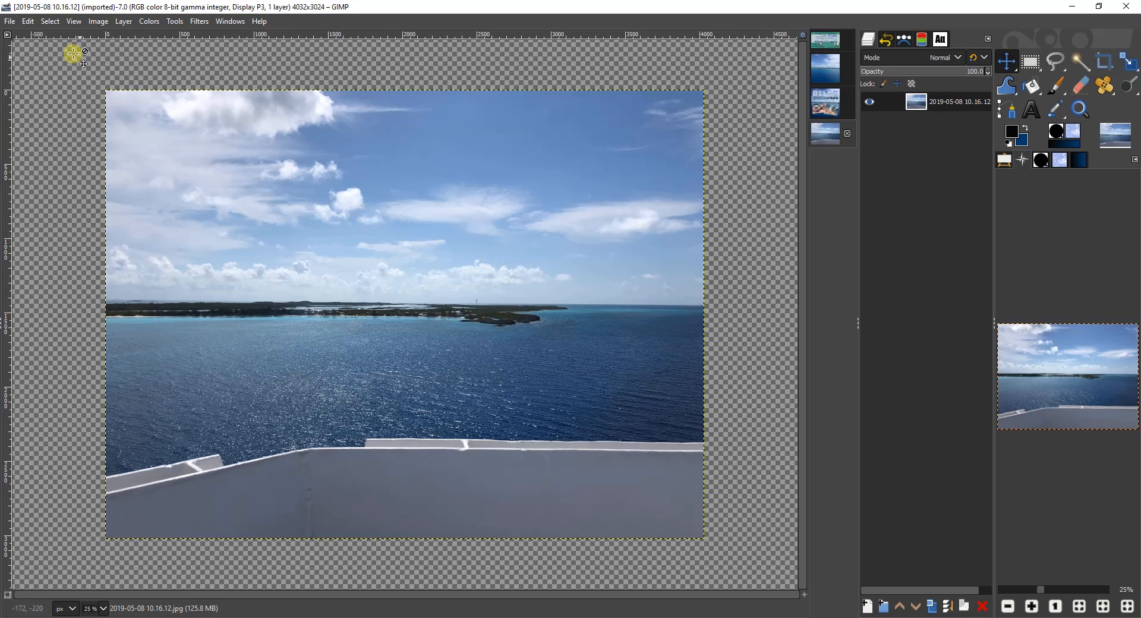
# Save the image as mask.xcf in the 1000 Work Desk > Branding > BeeneDesigns > Blog Elements > Mask Title folder
pyautogui.click(11, 22)
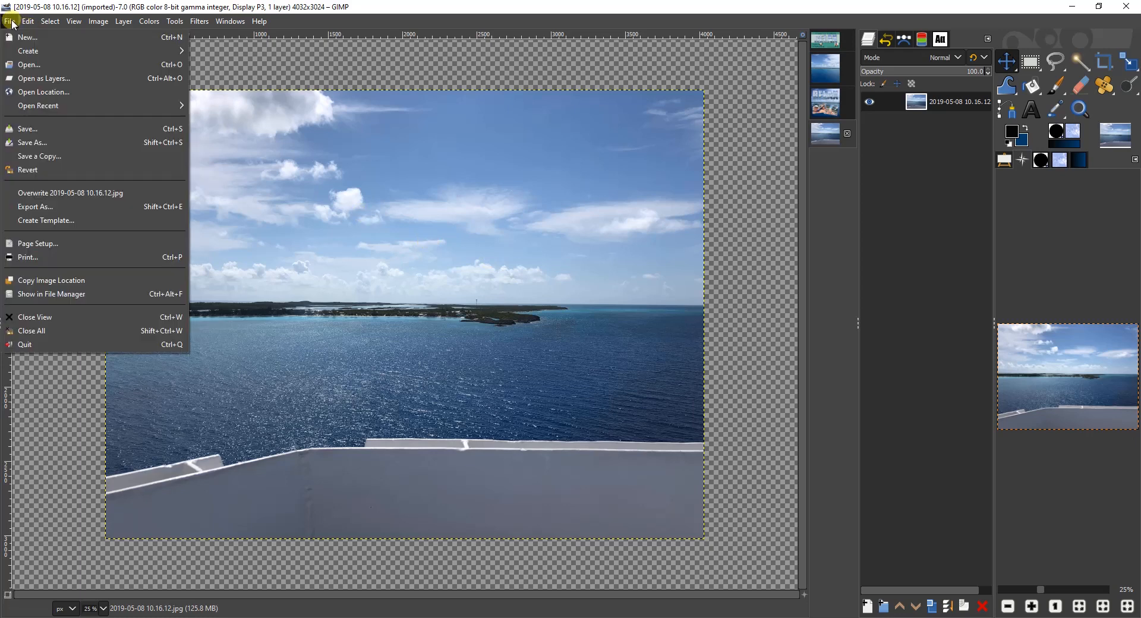
pyautogui.click(36, 142)
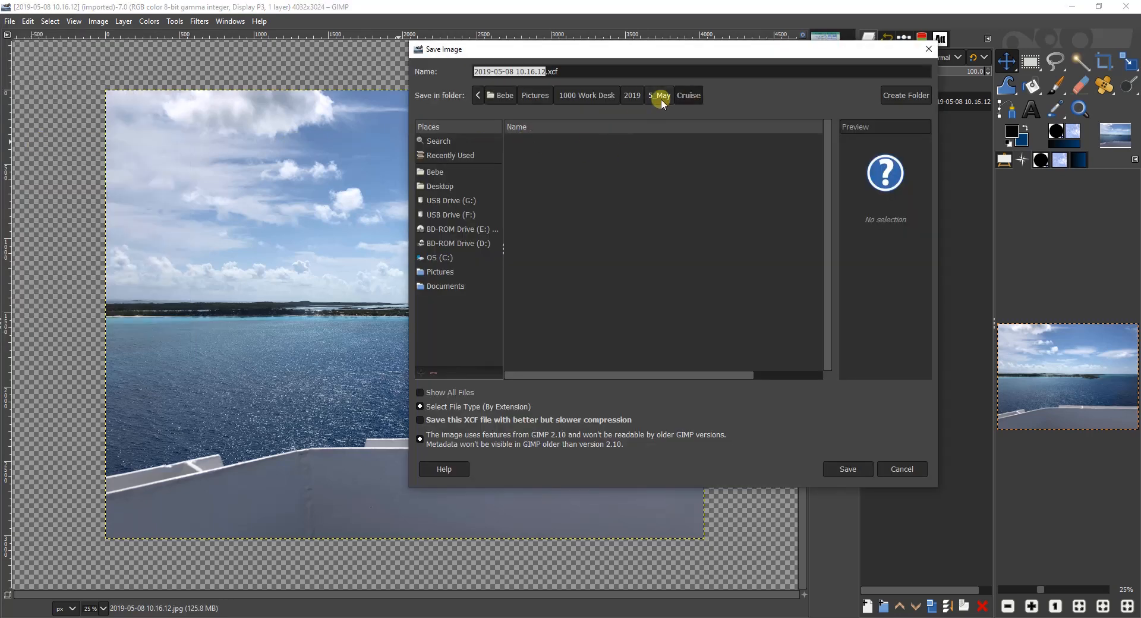
pyautogui.click(631, 97)
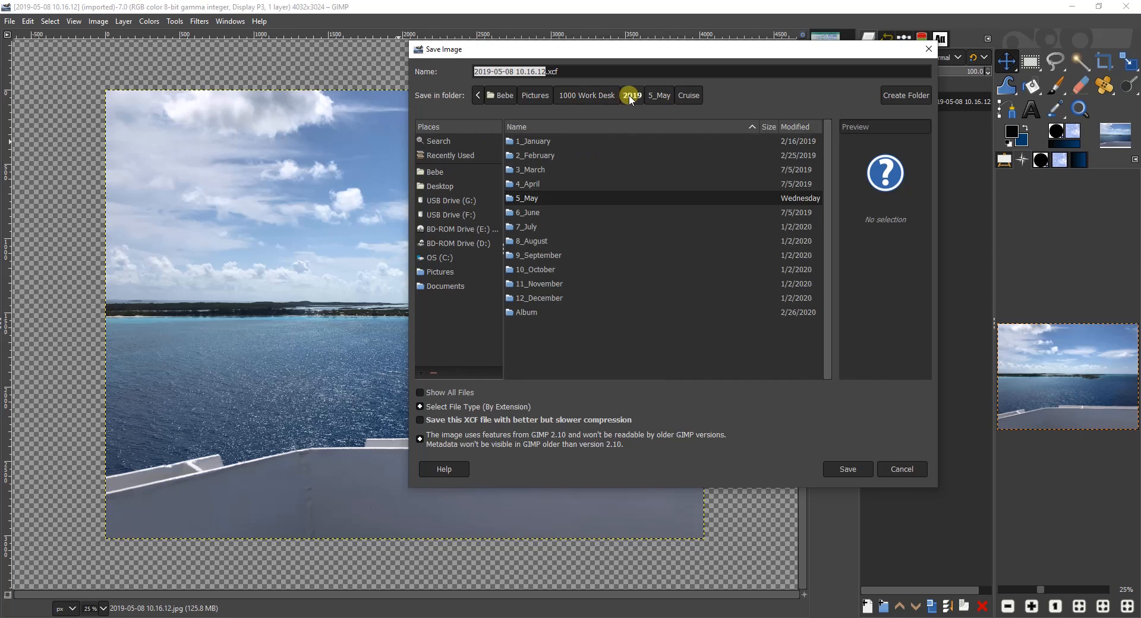
pyautogui.click(596, 100)
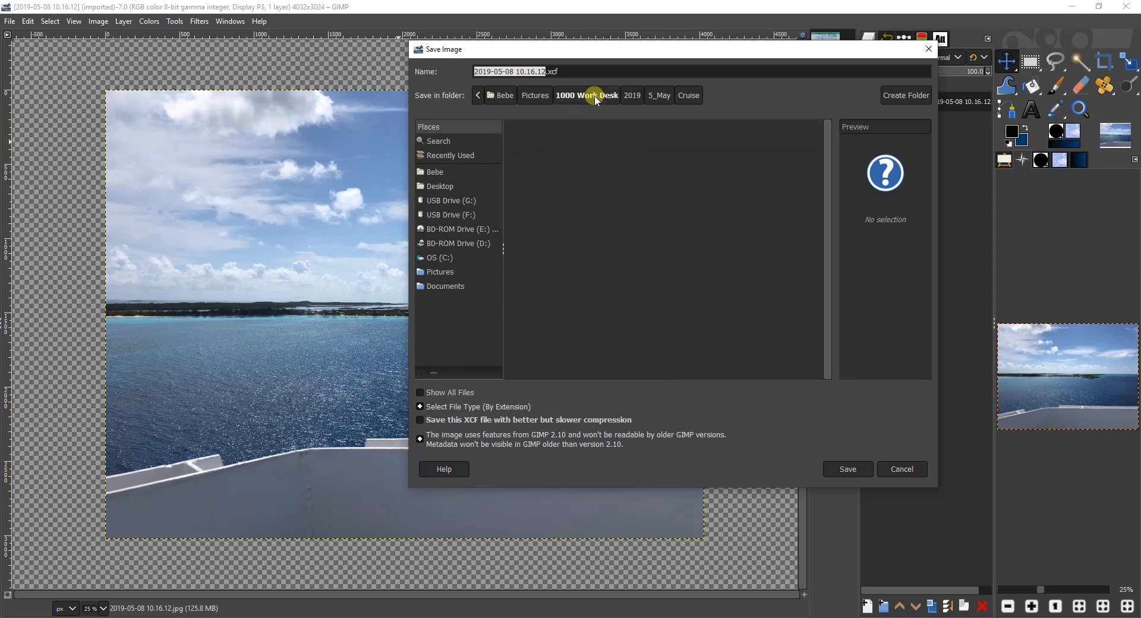
pyautogui.doubleClick(531, 300)
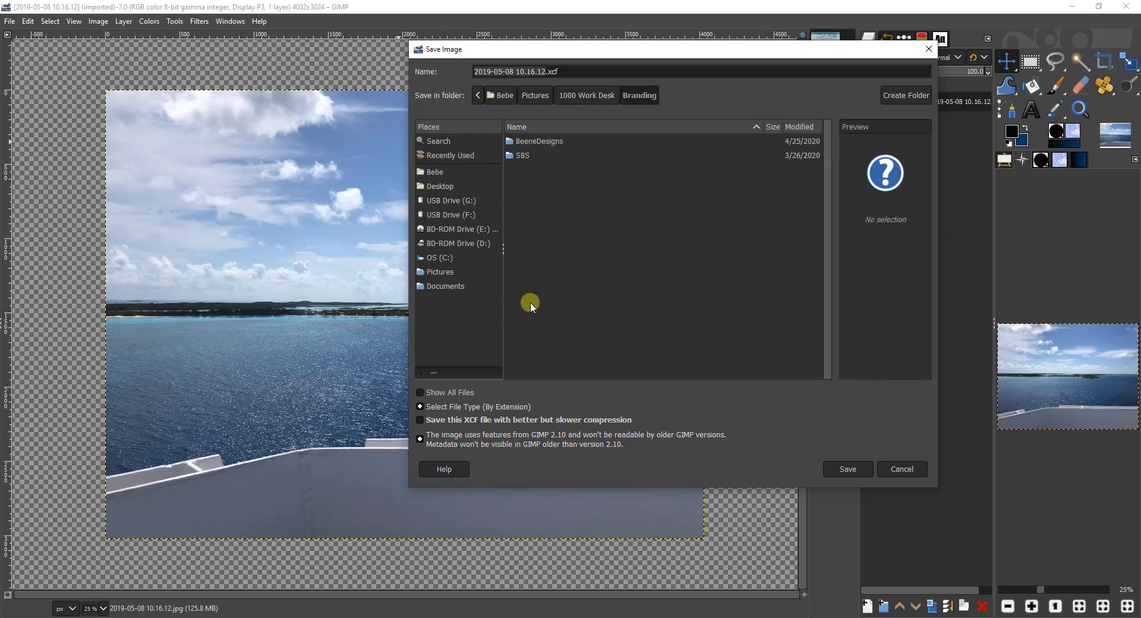
pyautogui.doubleClick(533, 138)
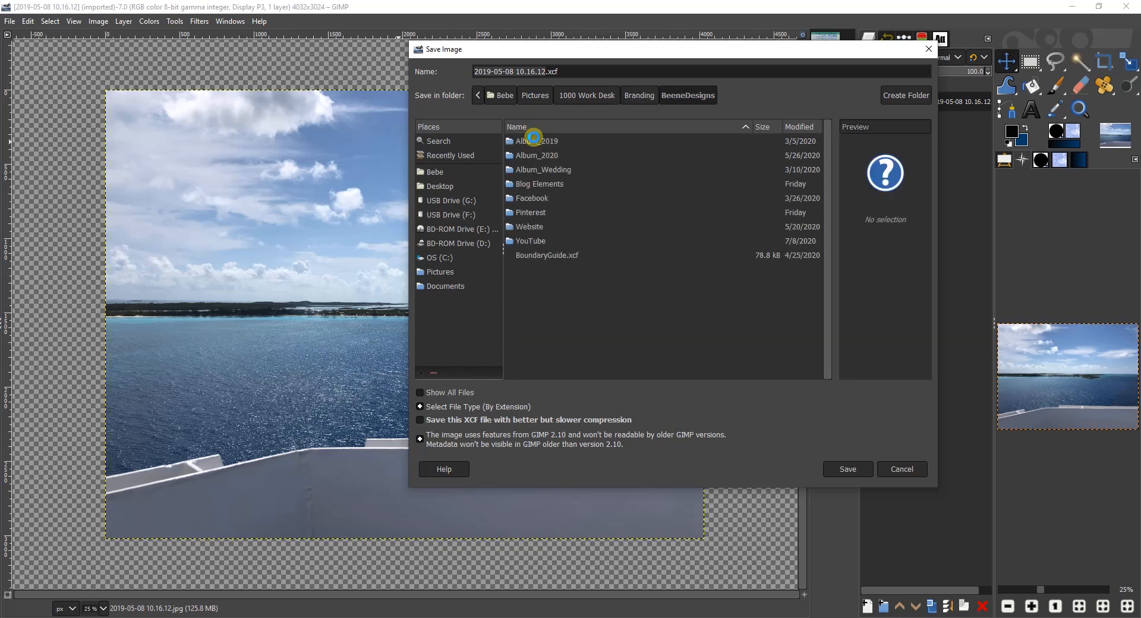
pyautogui.doubleClick(532, 182)
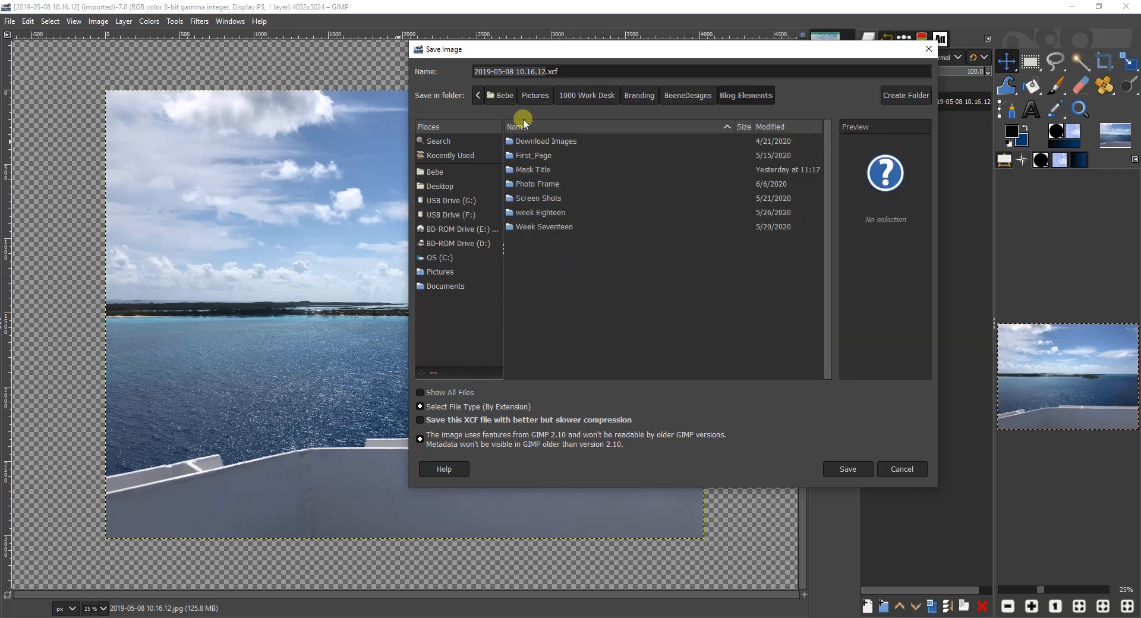
pyautogui.doubleClick(523, 169)
pyautogui.moveTo(544, 73); pyautogui.dragTo(487, 72)
pyautogui.write('mask')
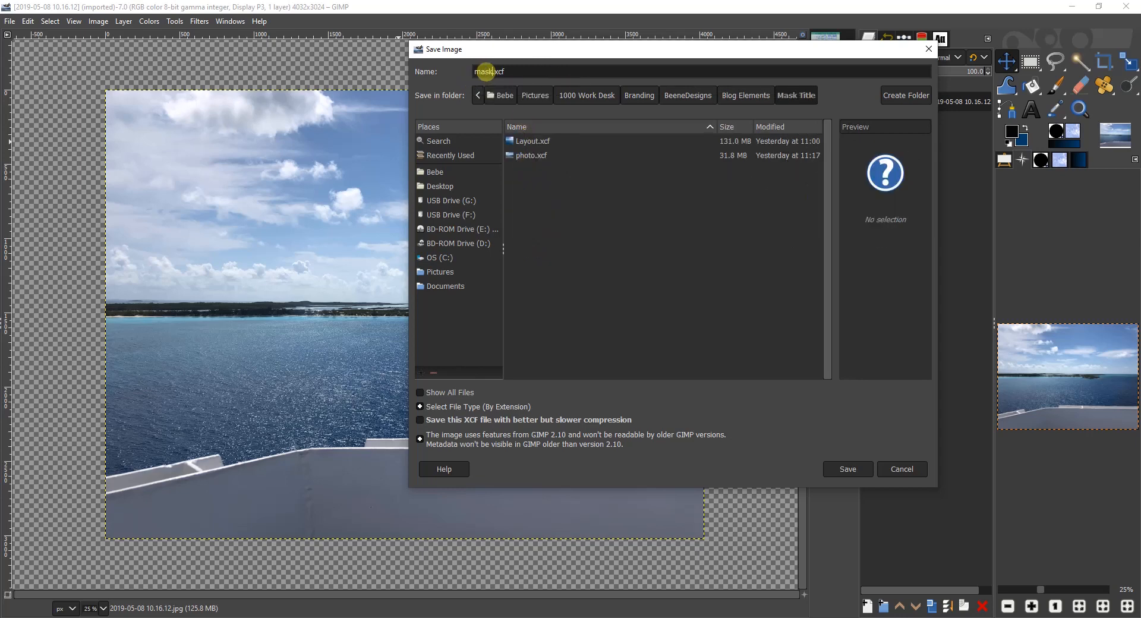
pyautogui.press('Return')
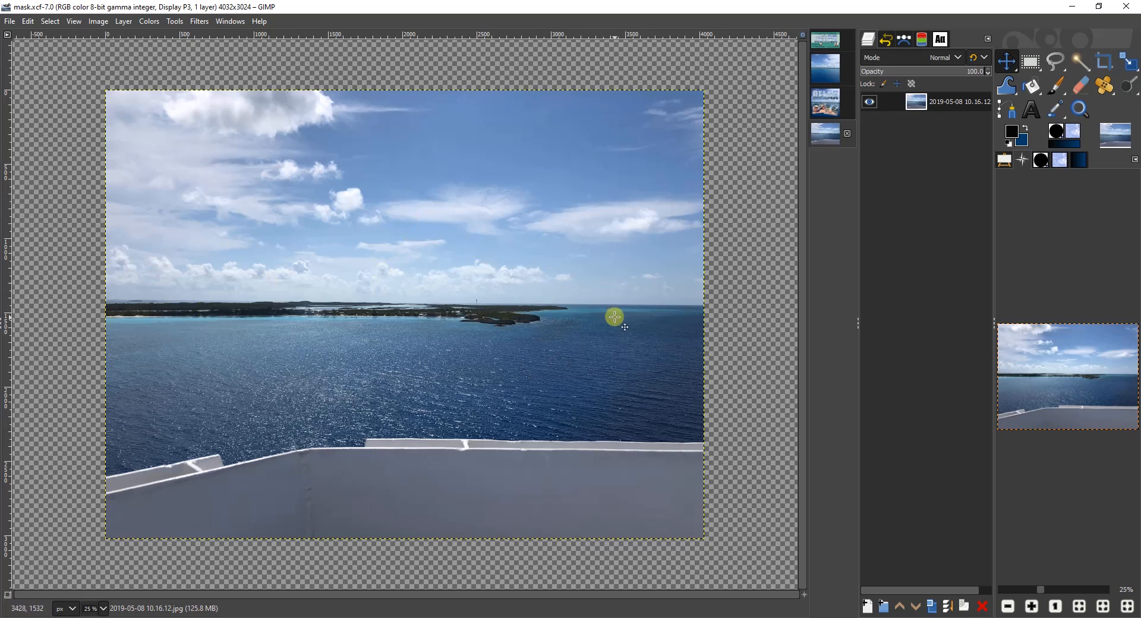
# Add the text RELAX in black Impact Condensed at 1500 px across the lower half of the photo
pyautogui.click(1031, 110)
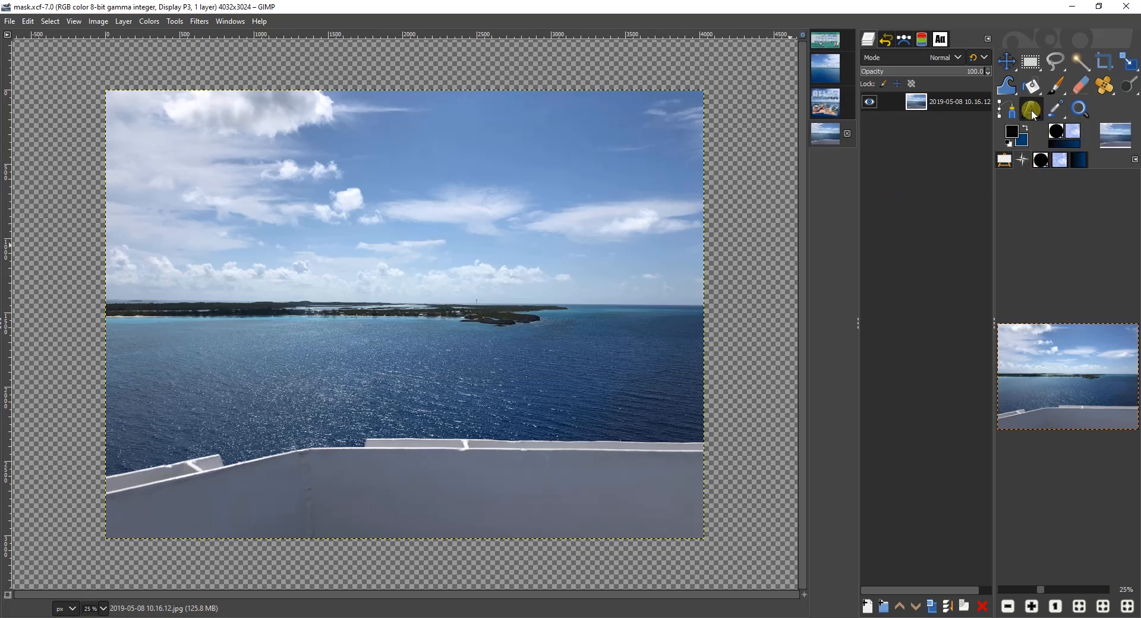
pyautogui.click(1004, 161)
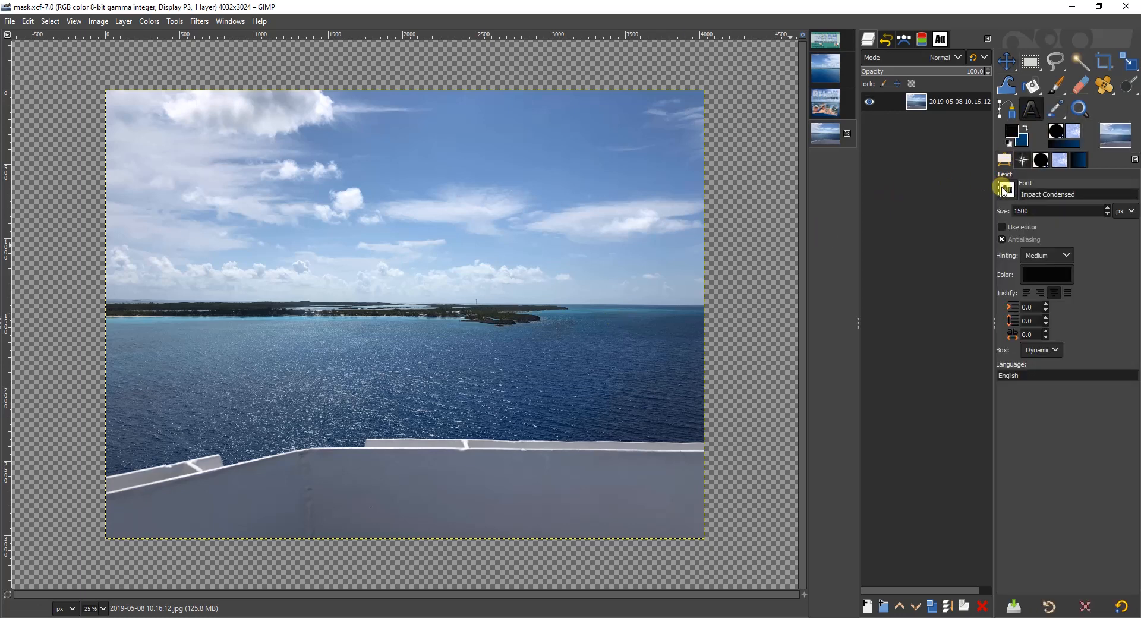
pyautogui.click(1007, 190)
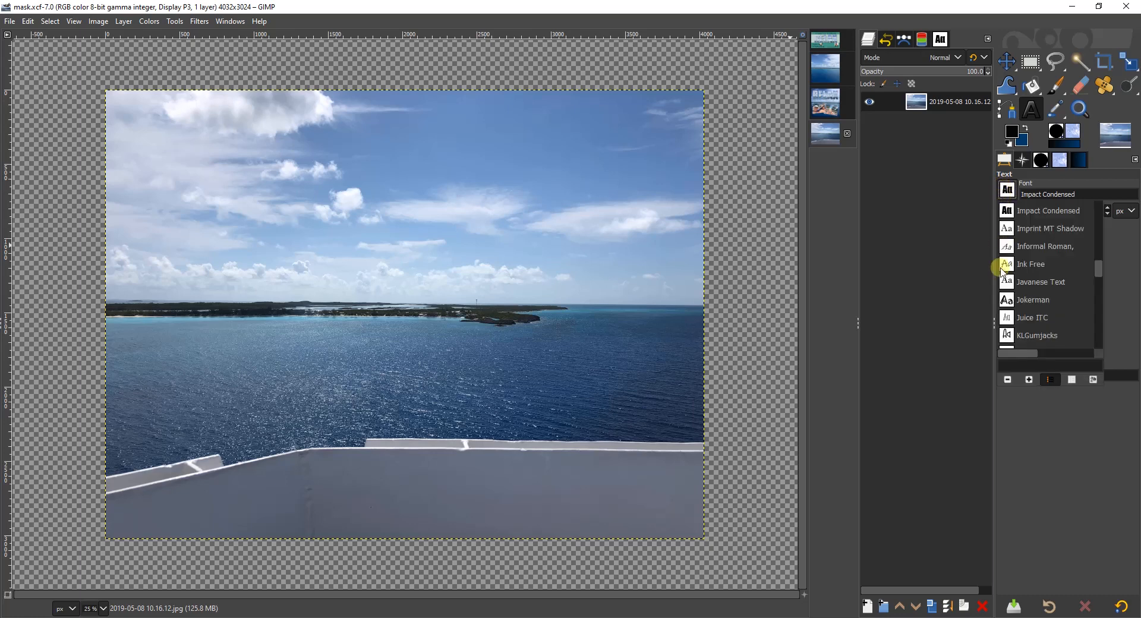
pyautogui.click(1009, 193)
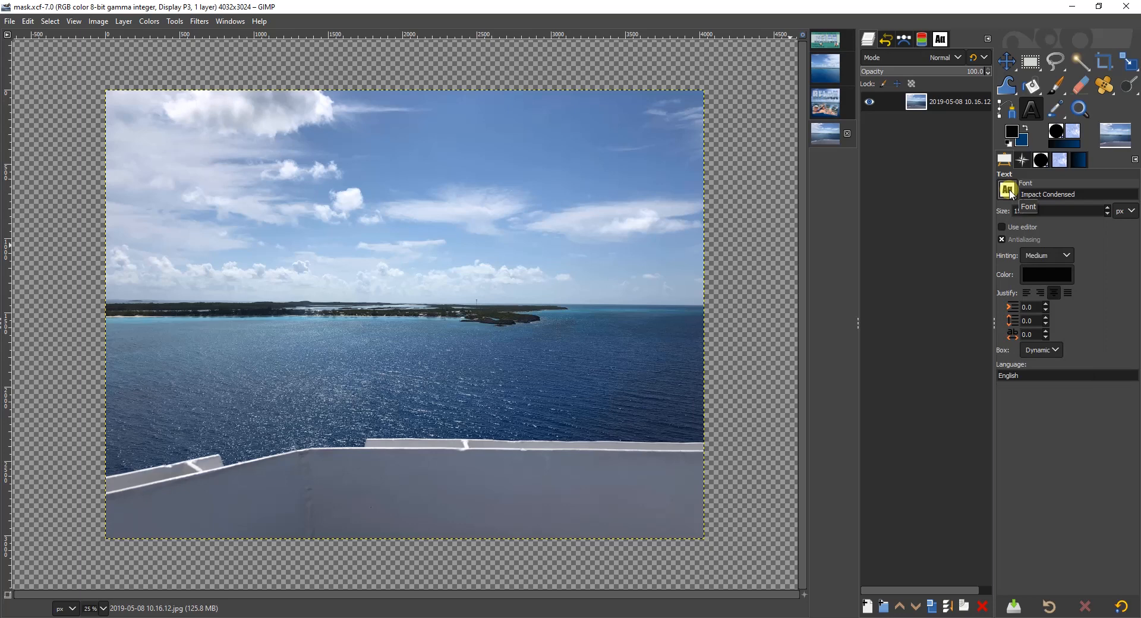
pyautogui.click(1040, 210)
pyautogui.click(152, 247)
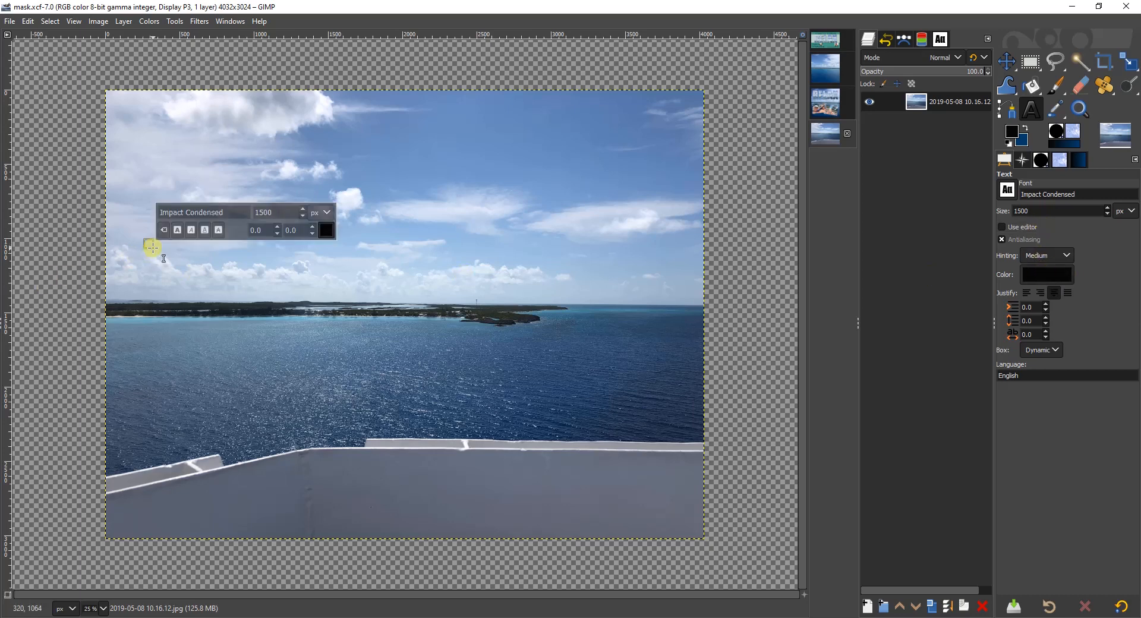
pyautogui.write('REI')
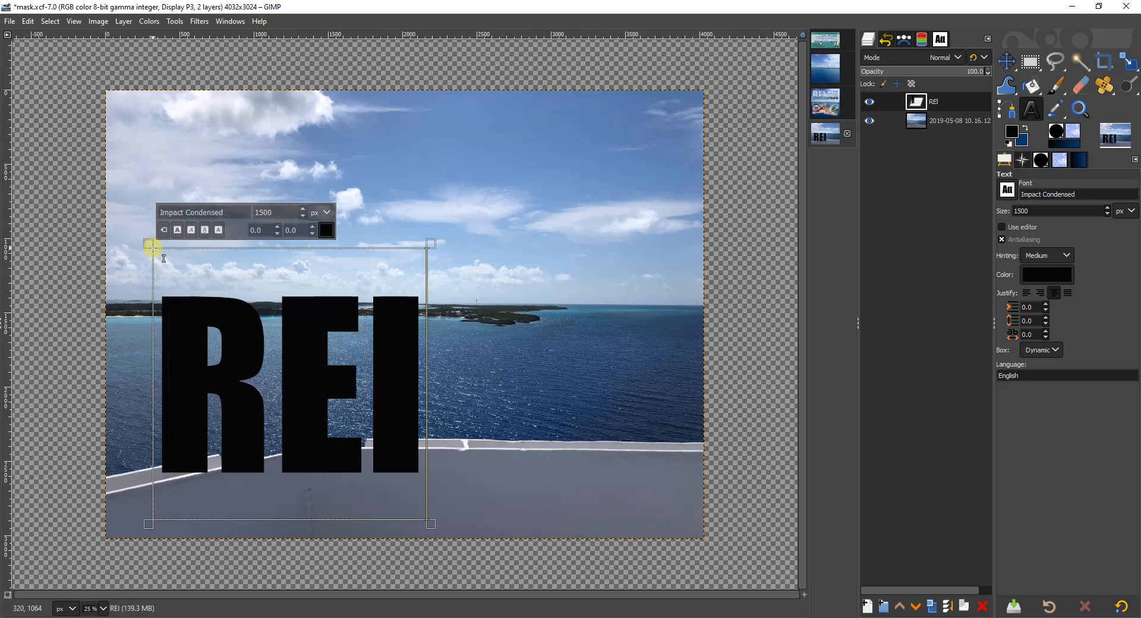
pyautogui.press('BackSpace')
pyautogui.write('L')
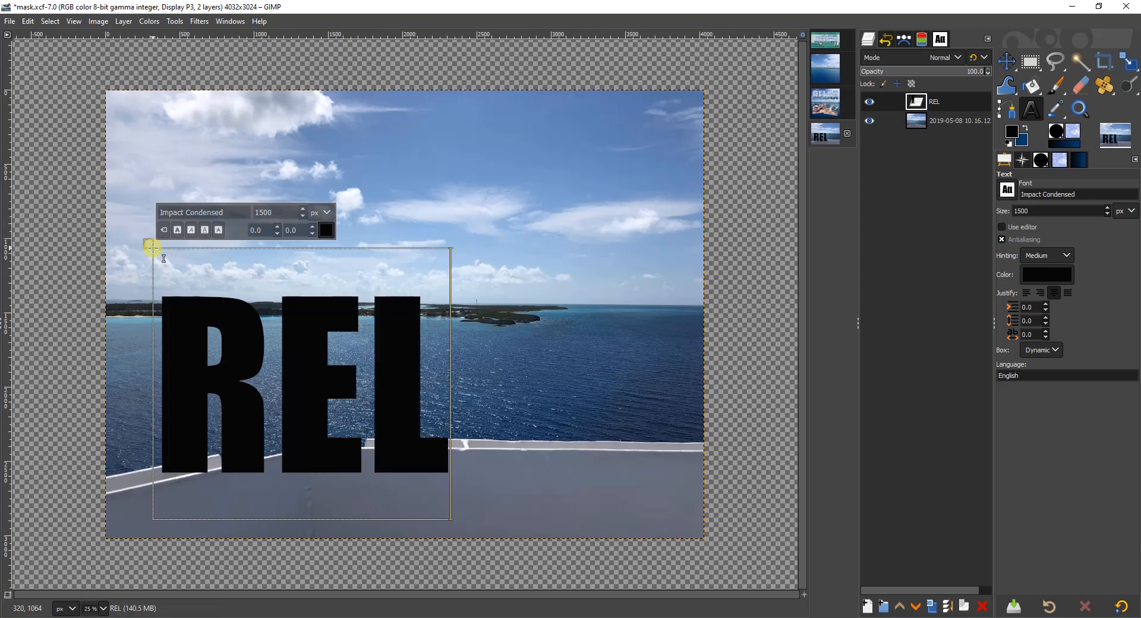
pyautogui.write('AX')
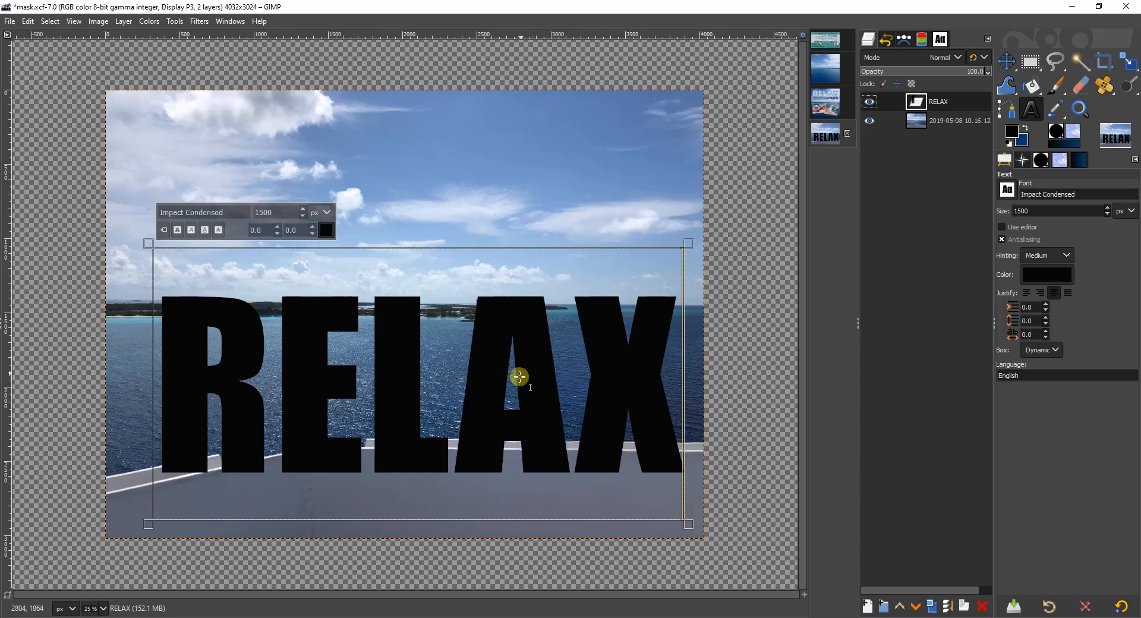
# Select the RELAX text layer's alpha shape and add a layer mask to the photo layer initialized from that selection, not inverted
pyautogui.rightClick(964, 104)
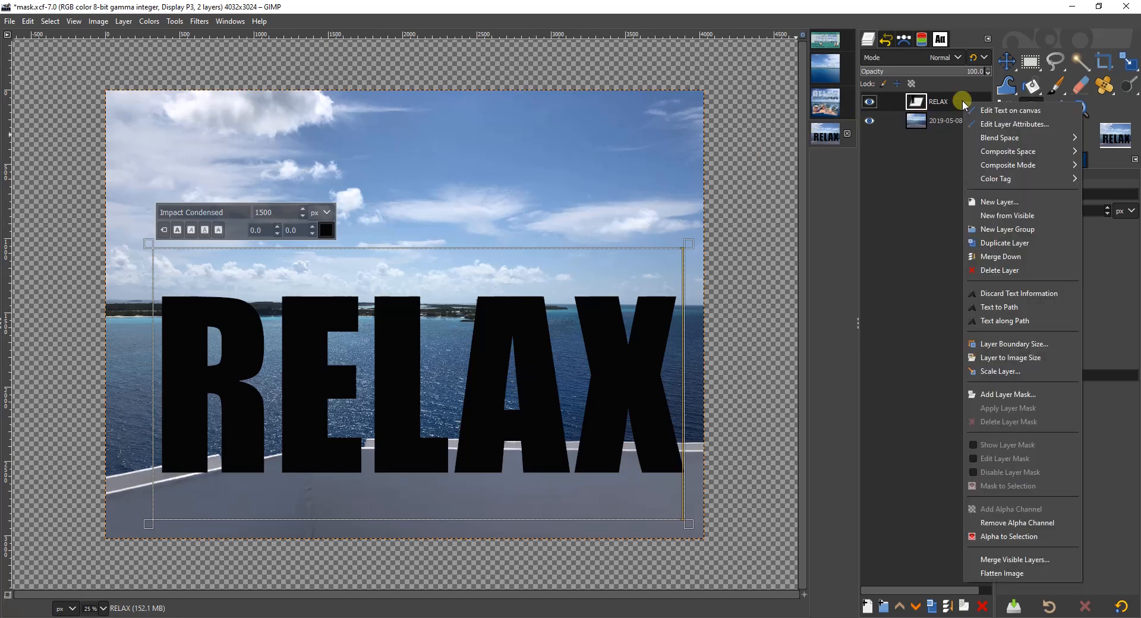
pyautogui.click(992, 536)
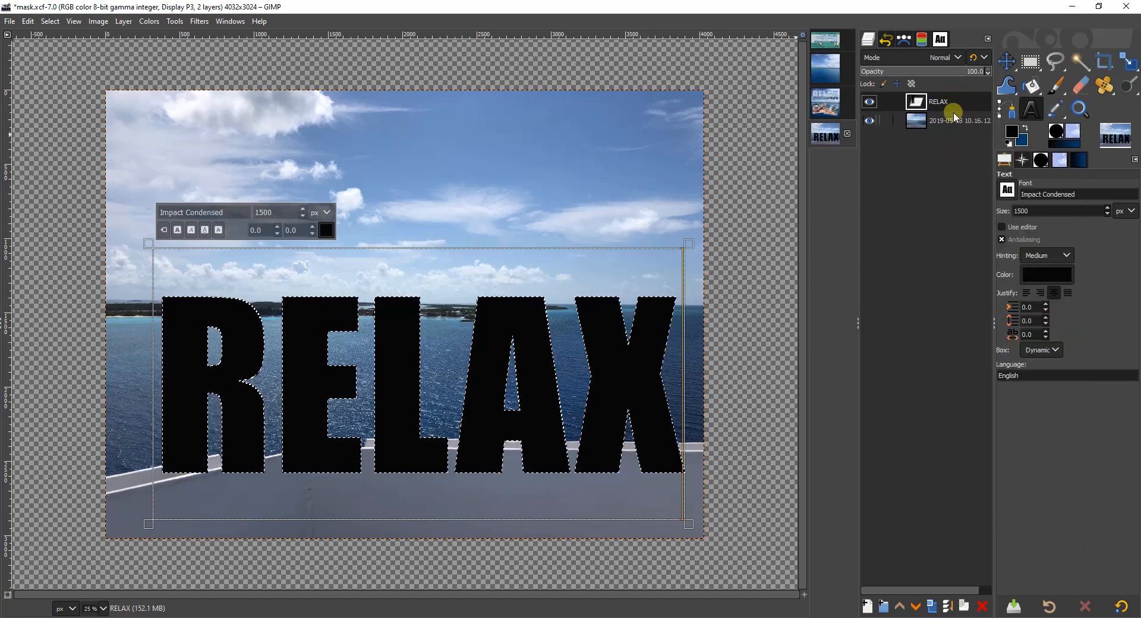
pyautogui.click(935, 124)
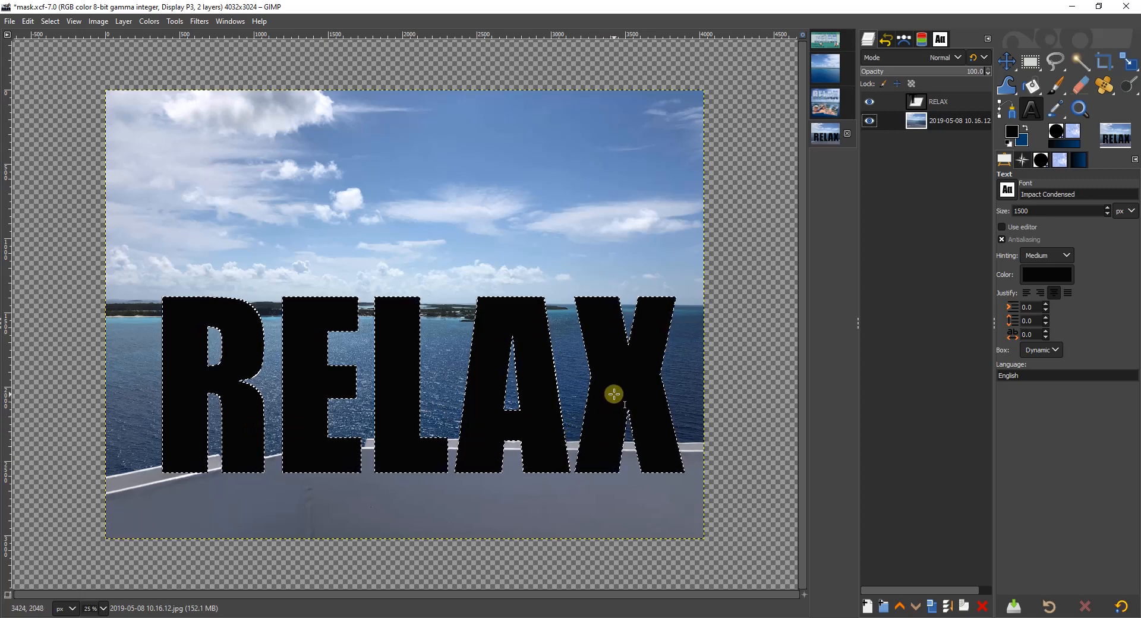
pyautogui.rightClick(948, 123)
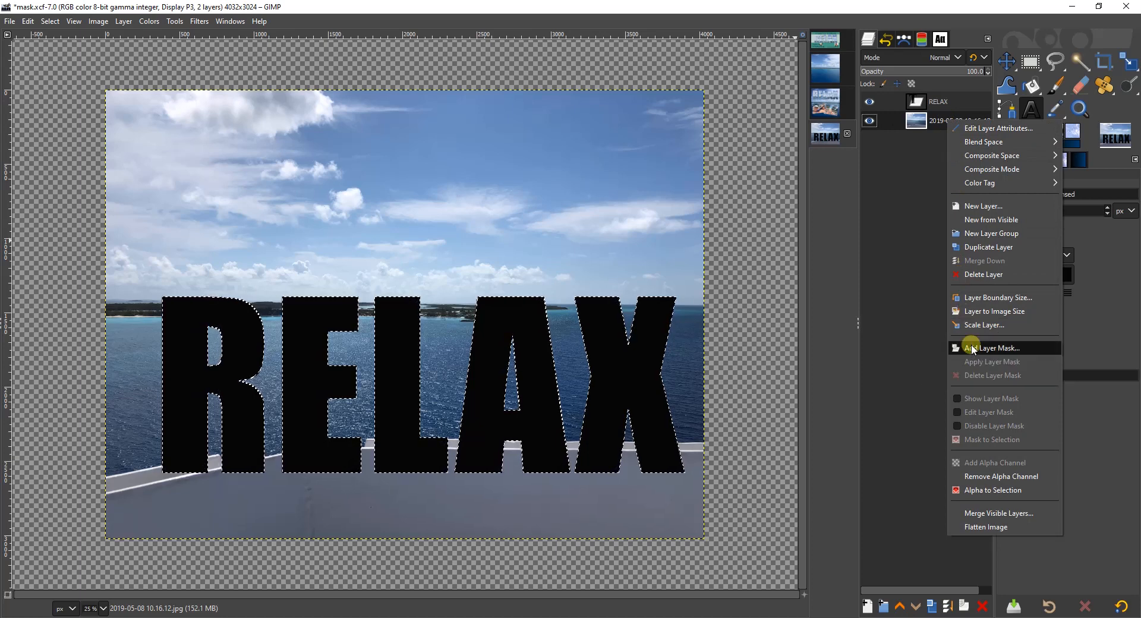
pyautogui.click(972, 349)
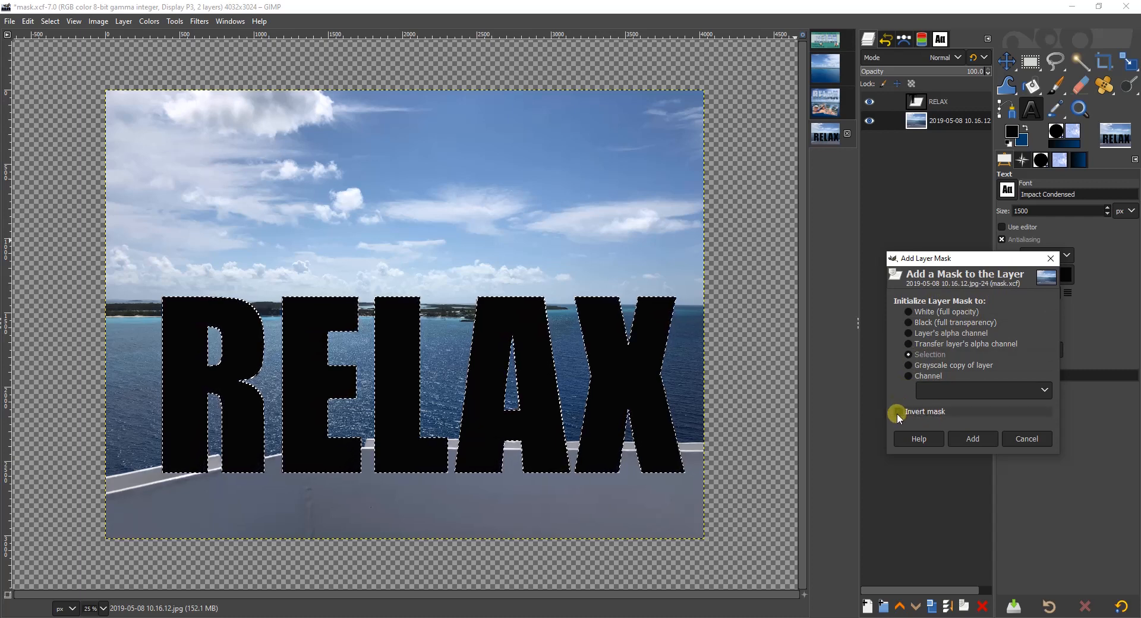
pyautogui.click(972, 438)
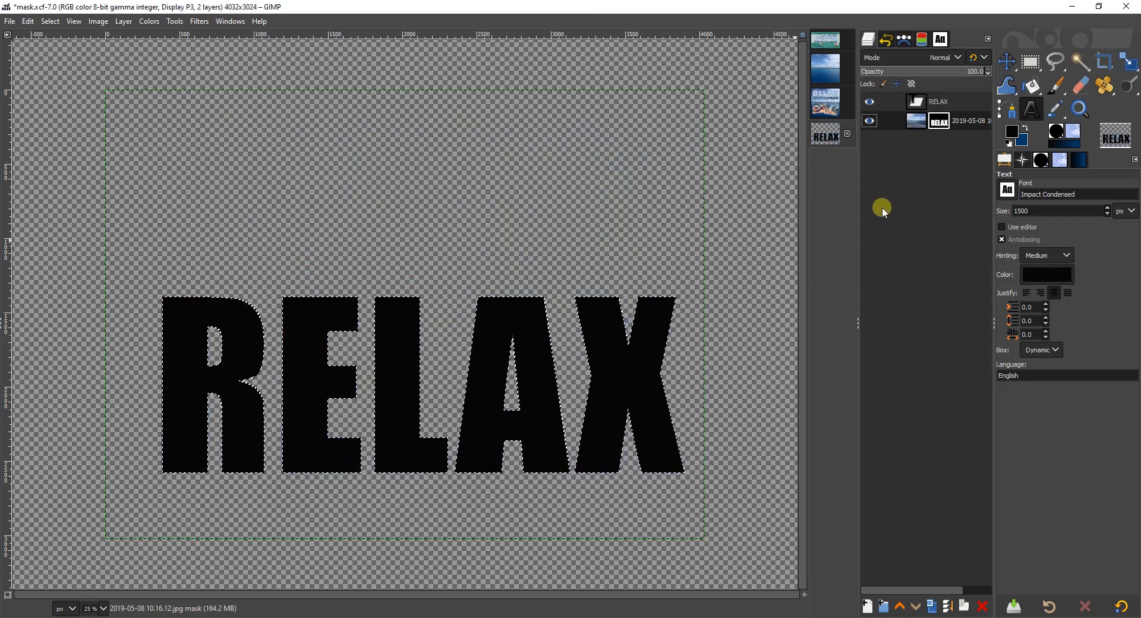
# Hide the RELAX text layer and move the photo's layer mask up so the letters cover the sky, island and a strip of sea
pyautogui.click(938, 123)
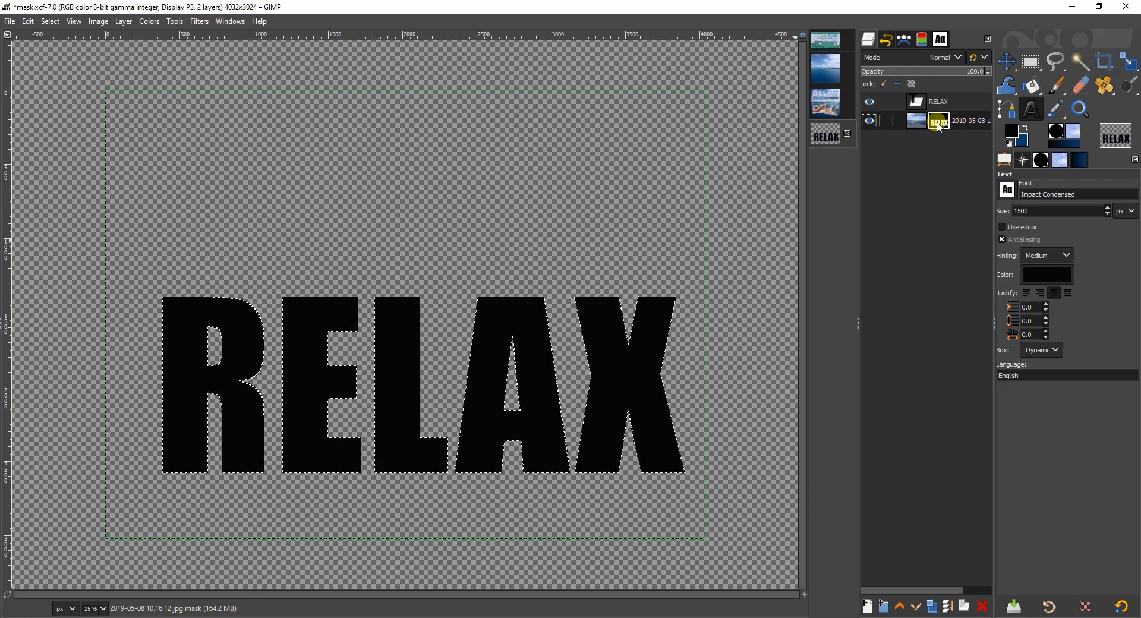
pyautogui.click(869, 102)
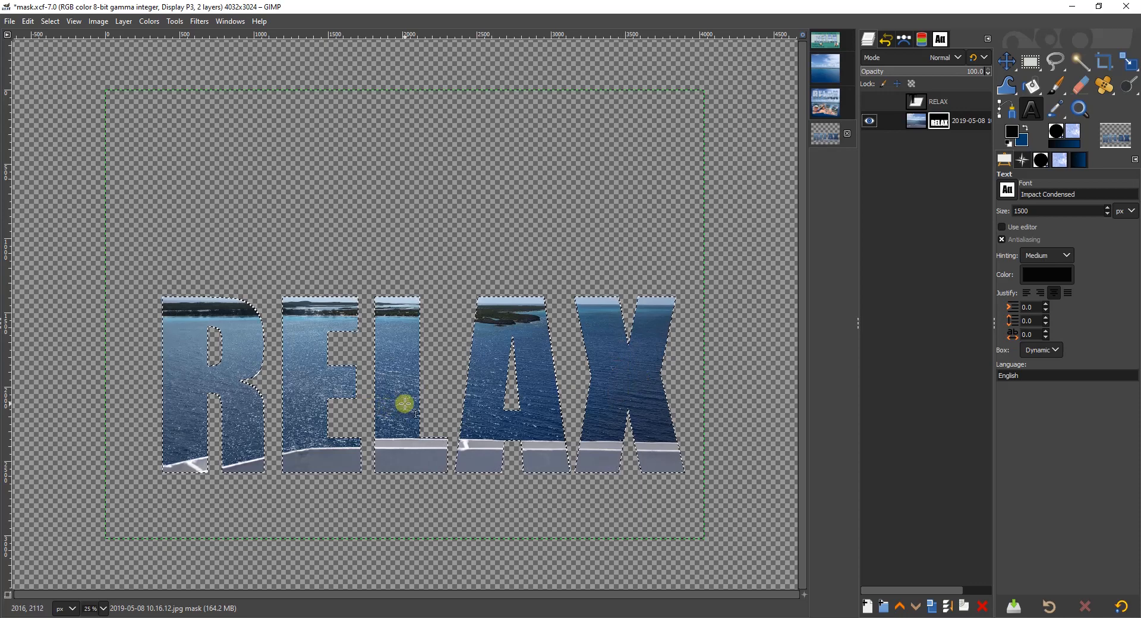
pyautogui.click(1005, 61)
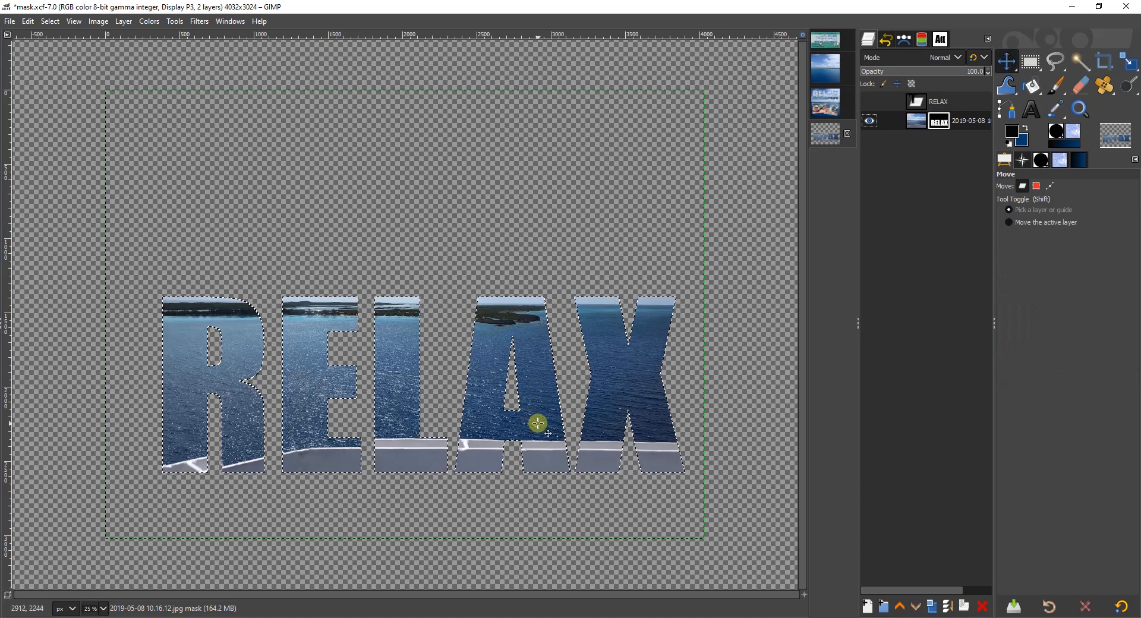
pyautogui.moveTo(538, 423); pyautogui.dragTo(498, 283)
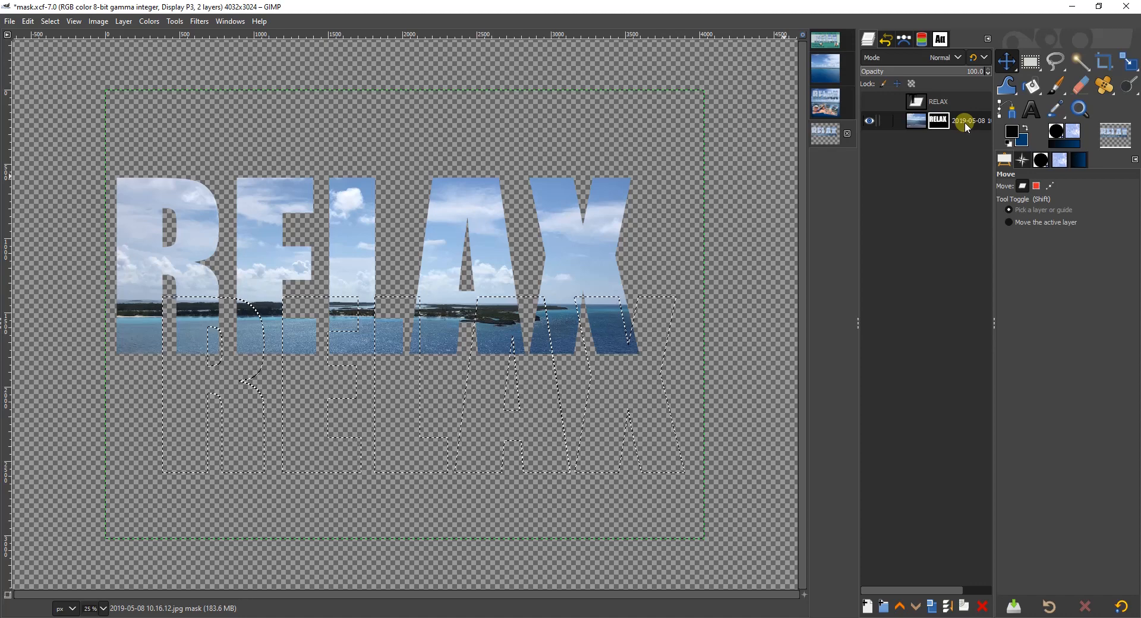
# Activate the photo layer's image instead of its mask and convert the mask to a selection around the repositioned letters
pyautogui.click(918, 123)
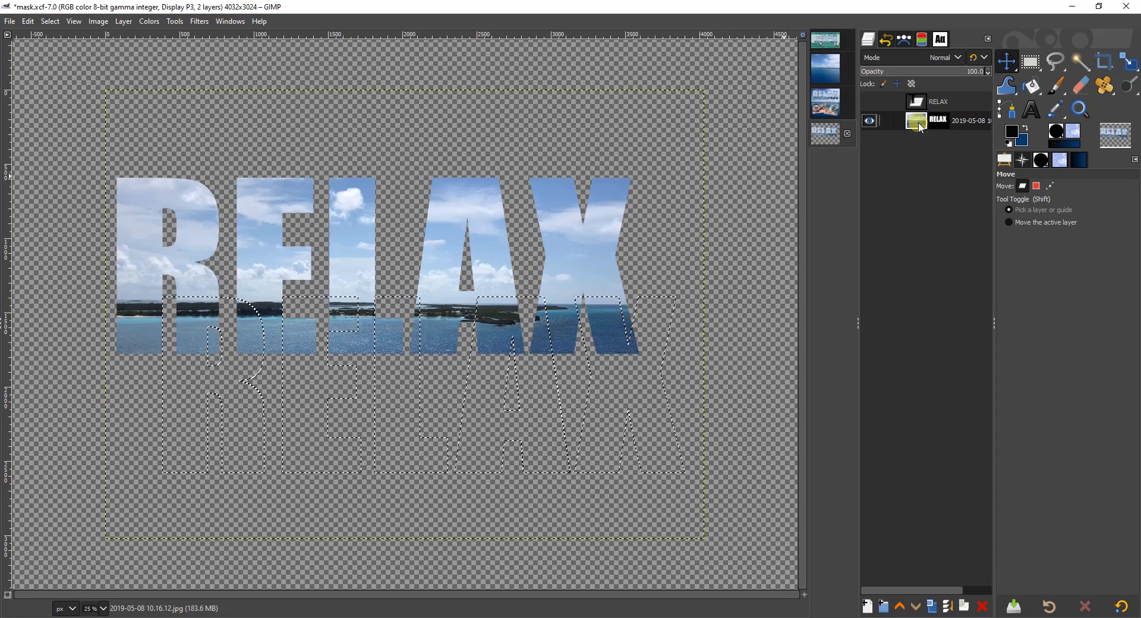
pyautogui.rightClick(920, 128)
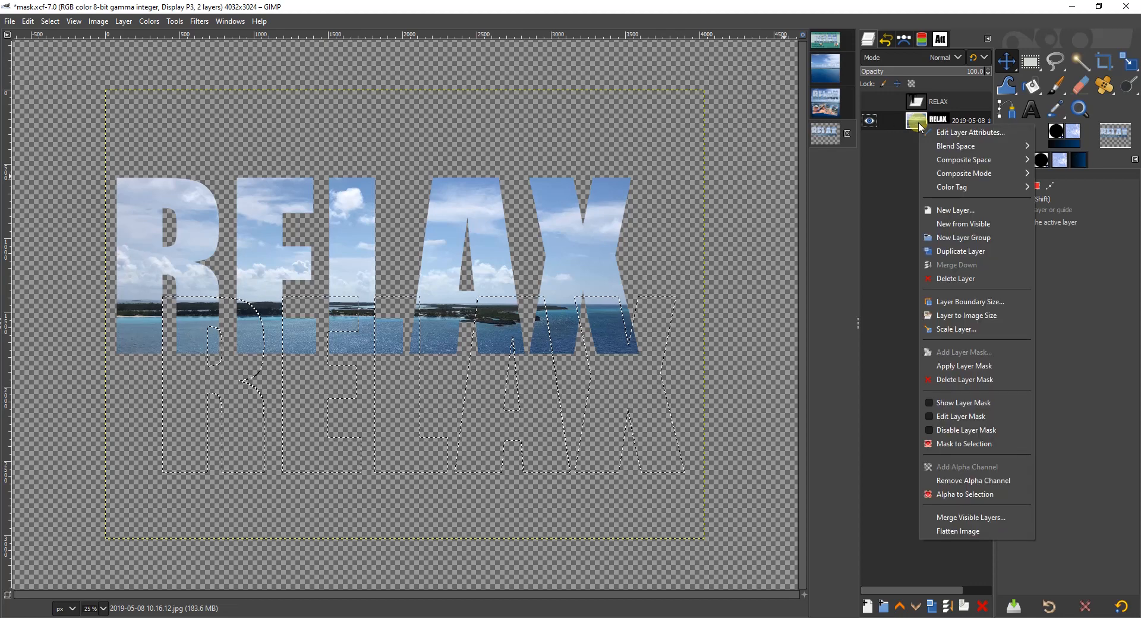
pyautogui.click(943, 444)
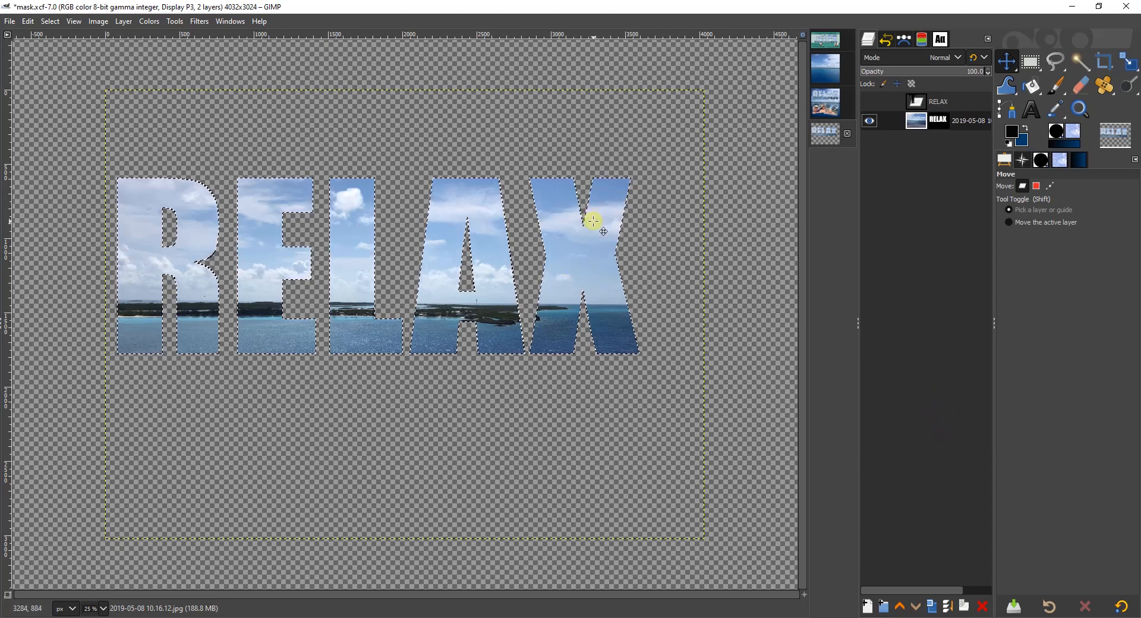
# Copy the photo inside the RELAX letter selection and paste it as a new layer in the Layout image
pyautogui.rightClick(587, 256)
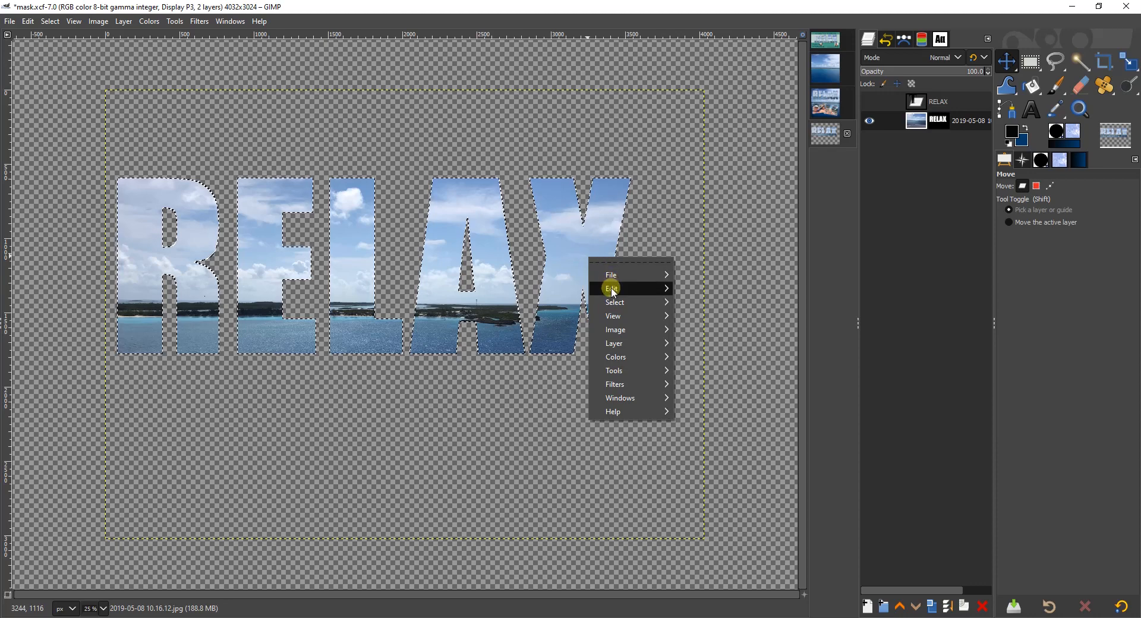
pyautogui.moveTo(612, 290)
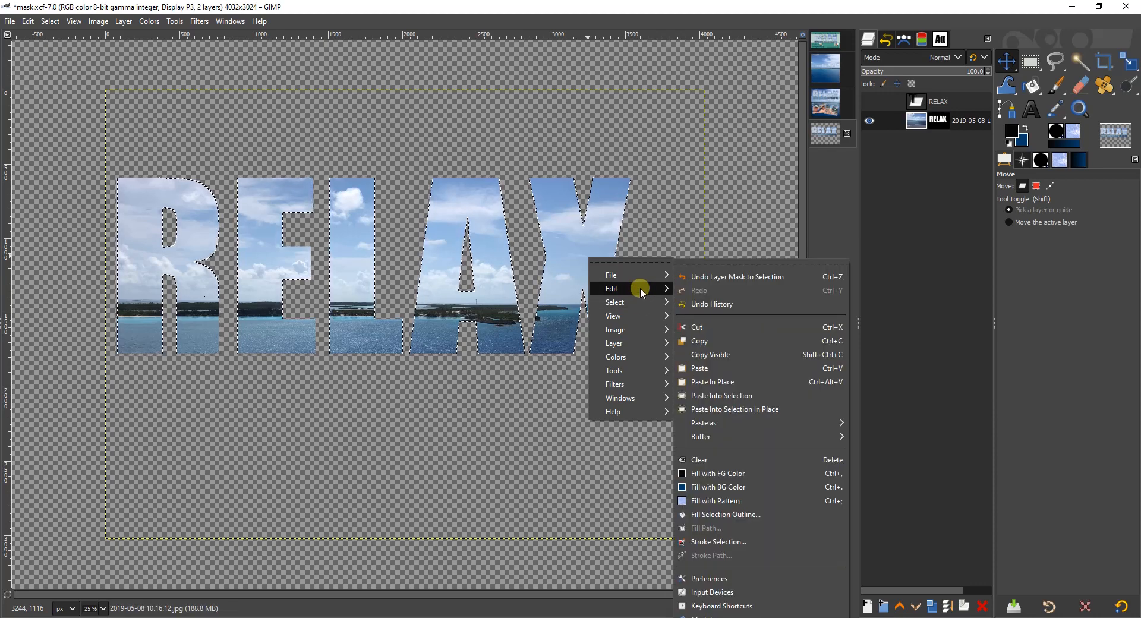
pyautogui.click(702, 342)
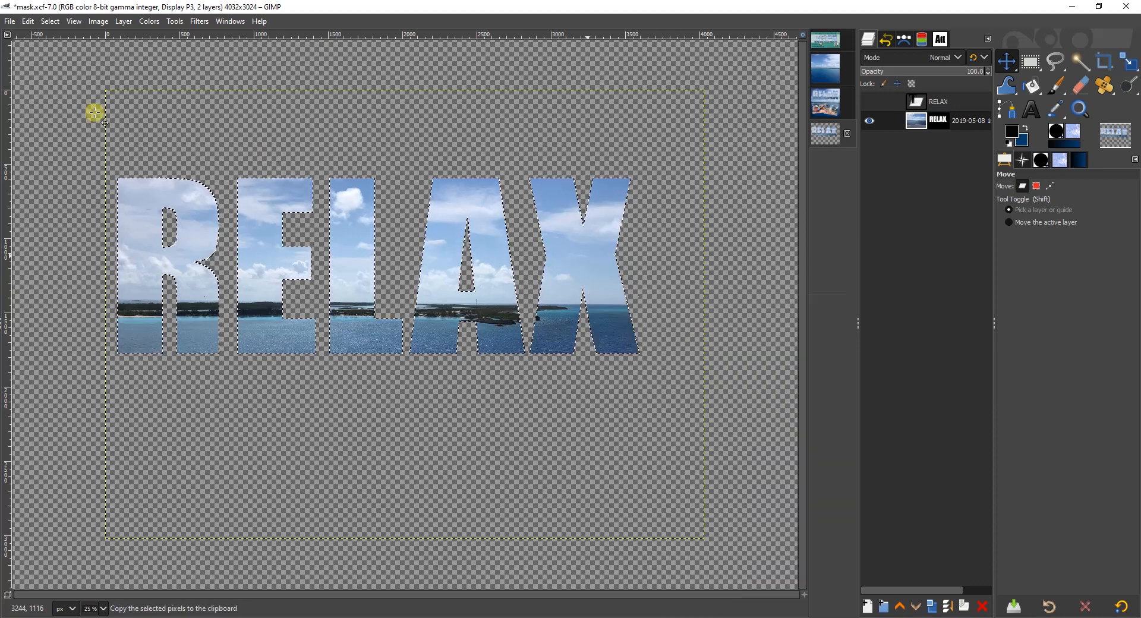
pyautogui.click(28, 22)
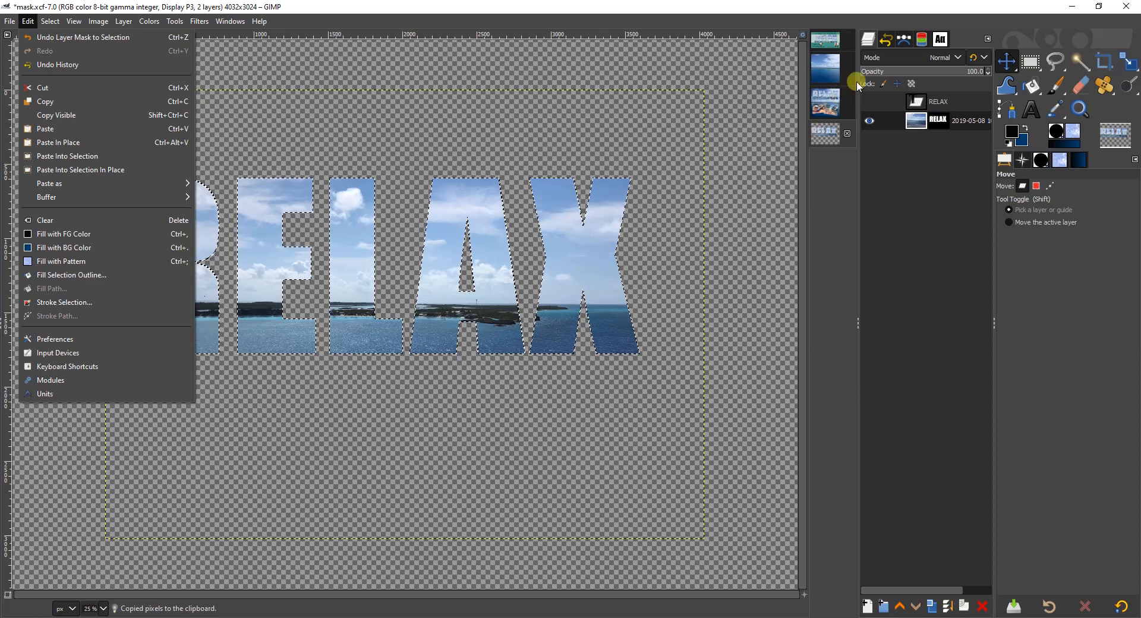
pyautogui.click(835, 74)
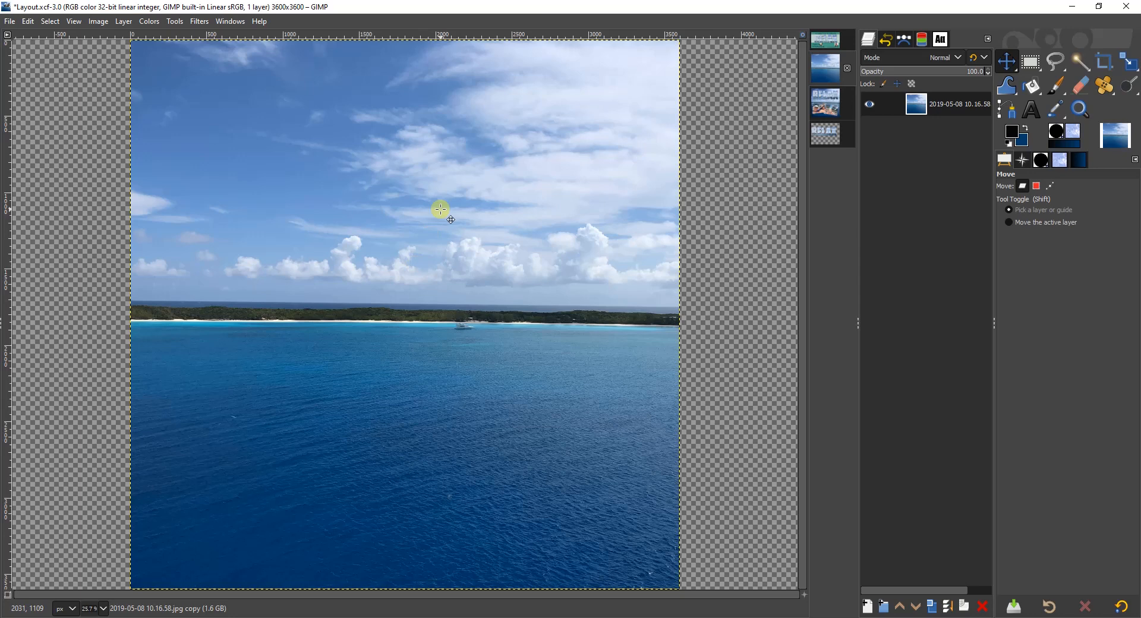
pyautogui.rightClick(373, 187)
pyautogui.moveTo(404, 220)
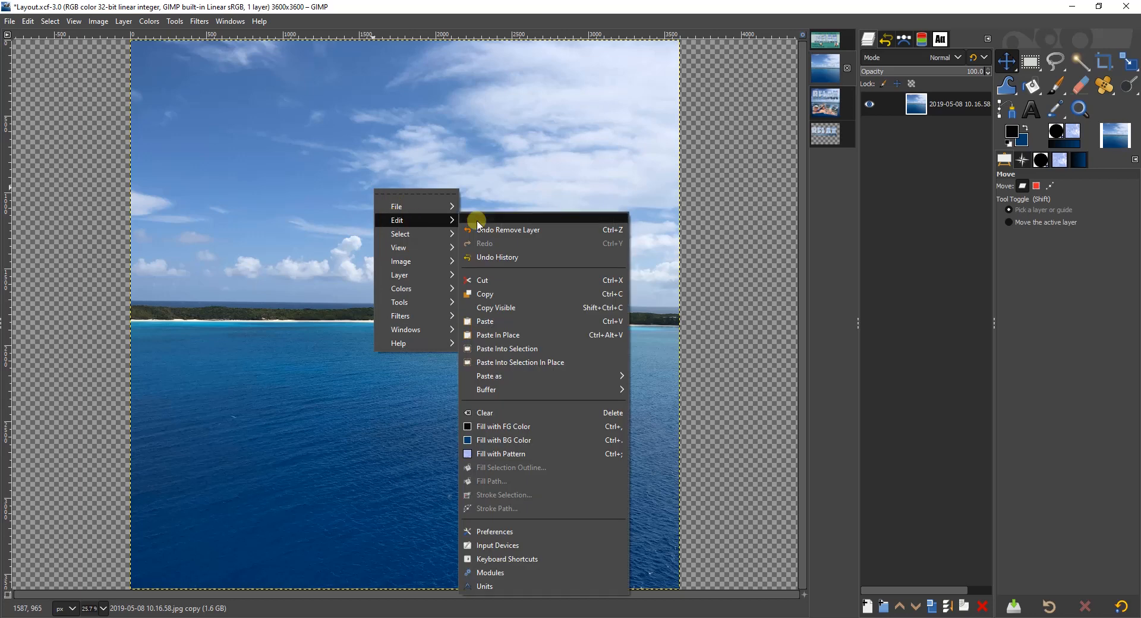
pyautogui.moveTo(502, 377)
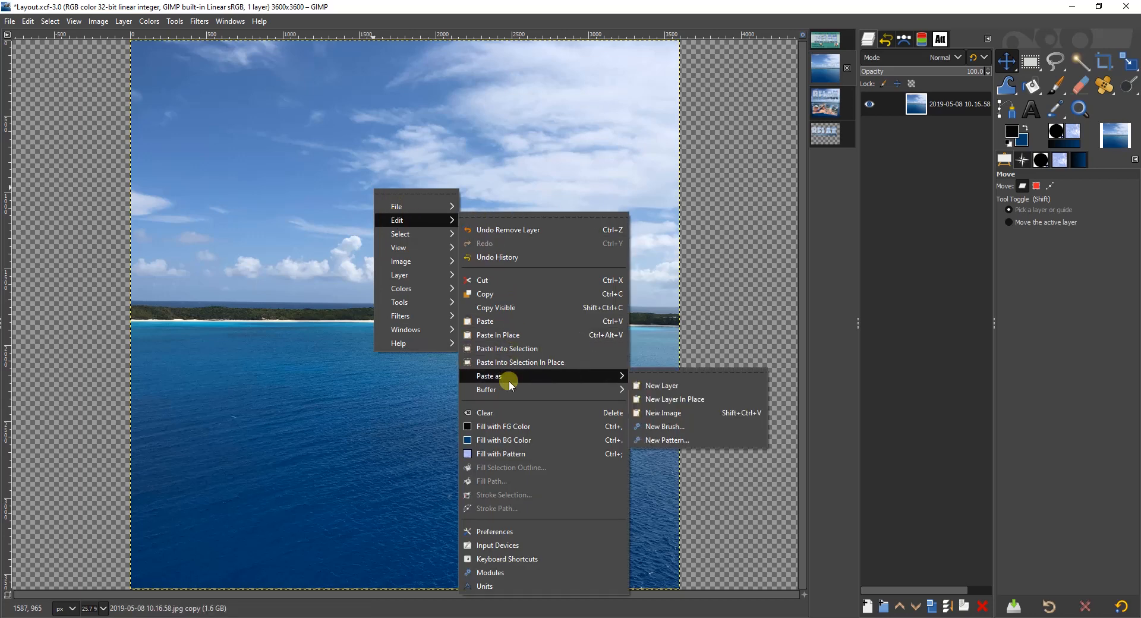
pyautogui.click(668, 386)
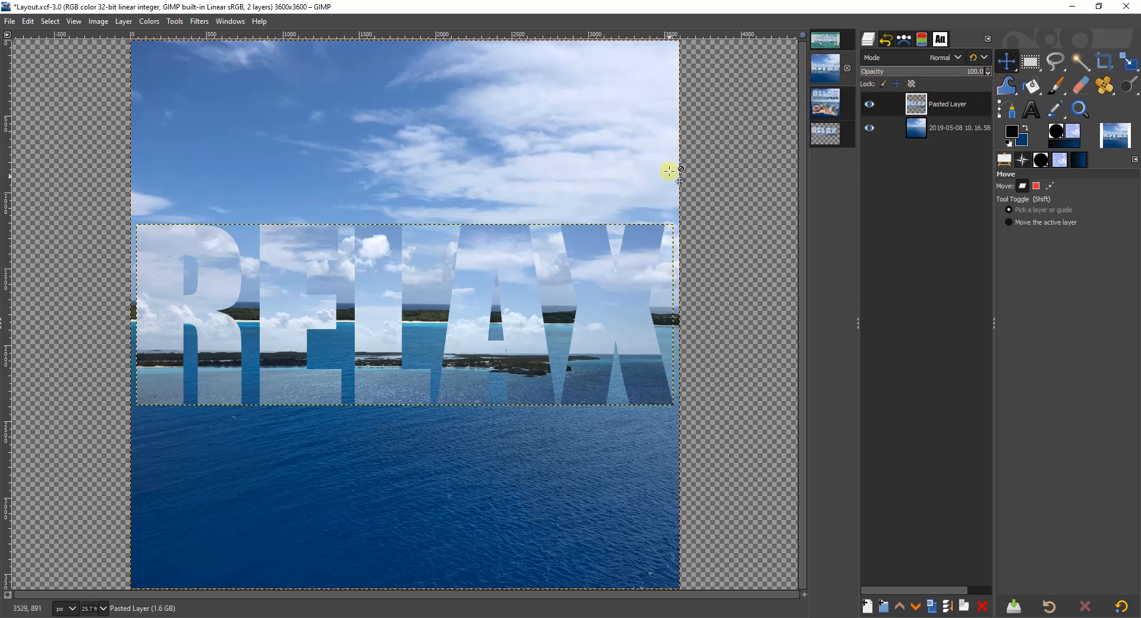
# Paste the copied RELAX letters as a separate new image and fit the whole image in the window
pyautogui.rightClick(696, 165)
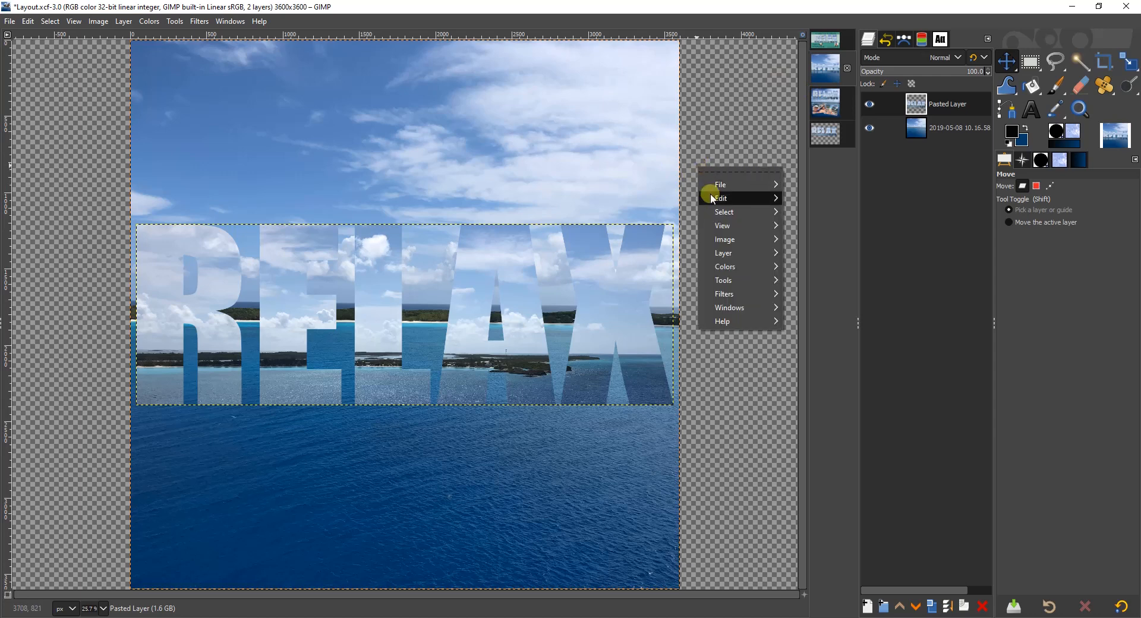
pyautogui.moveTo(713, 199)
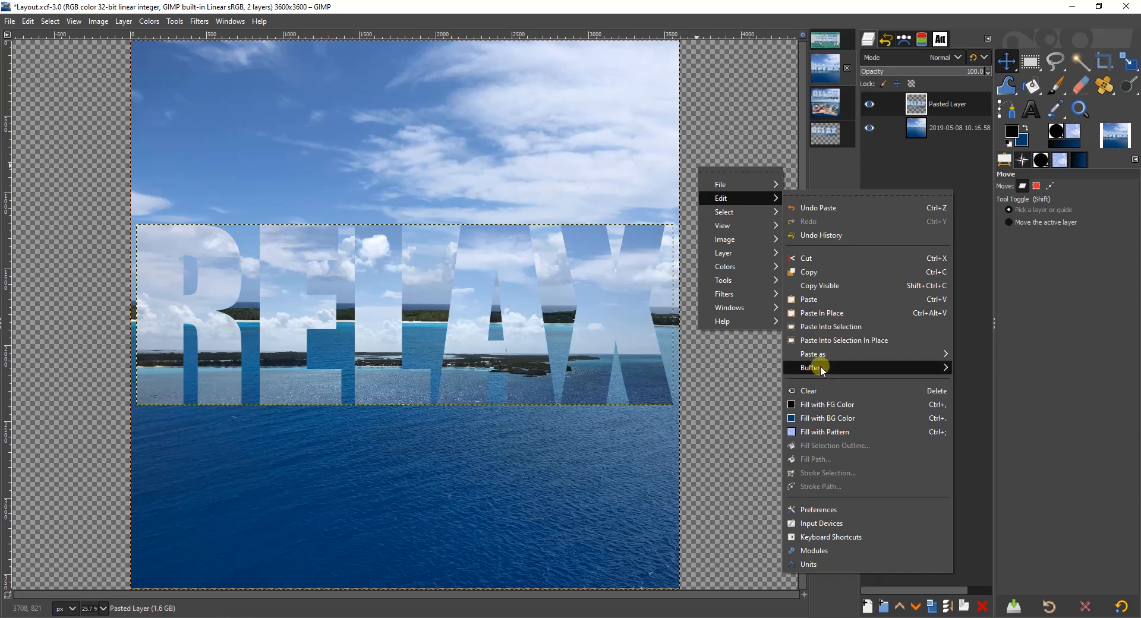
pyautogui.moveTo(823, 354)
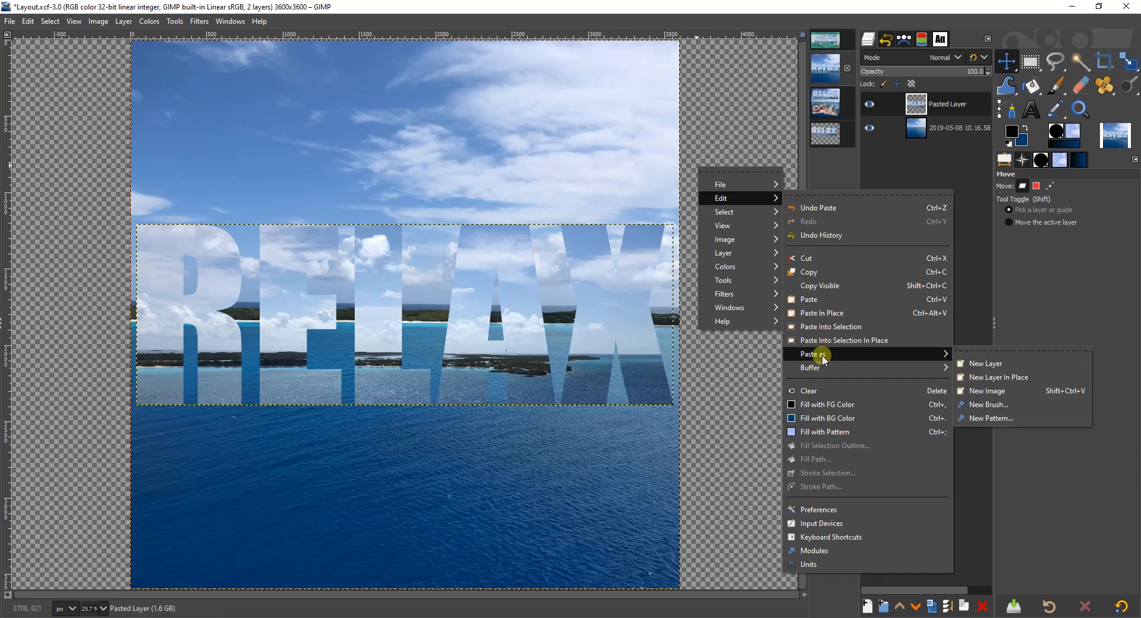
pyautogui.click(979, 390)
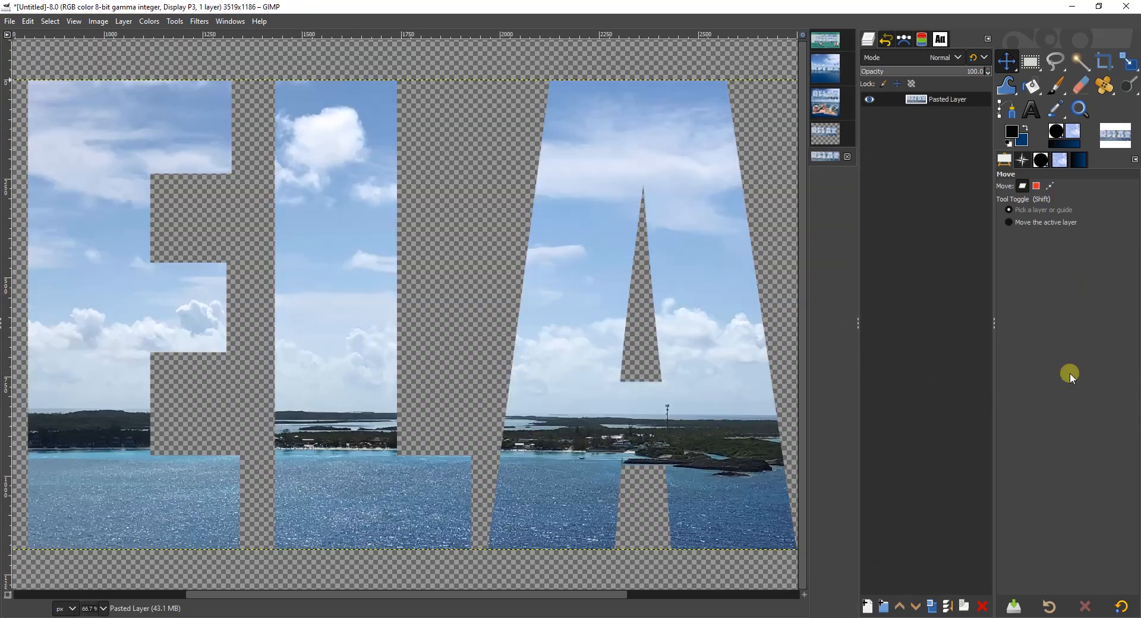
pyautogui.click(1022, 159)
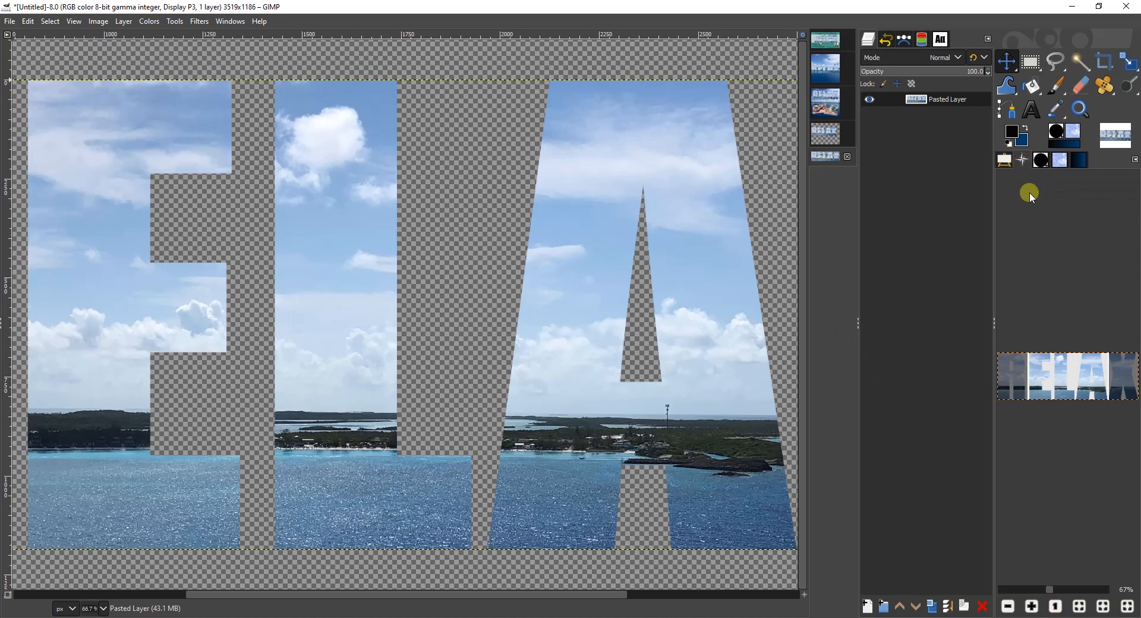
pyautogui.click(1079, 606)
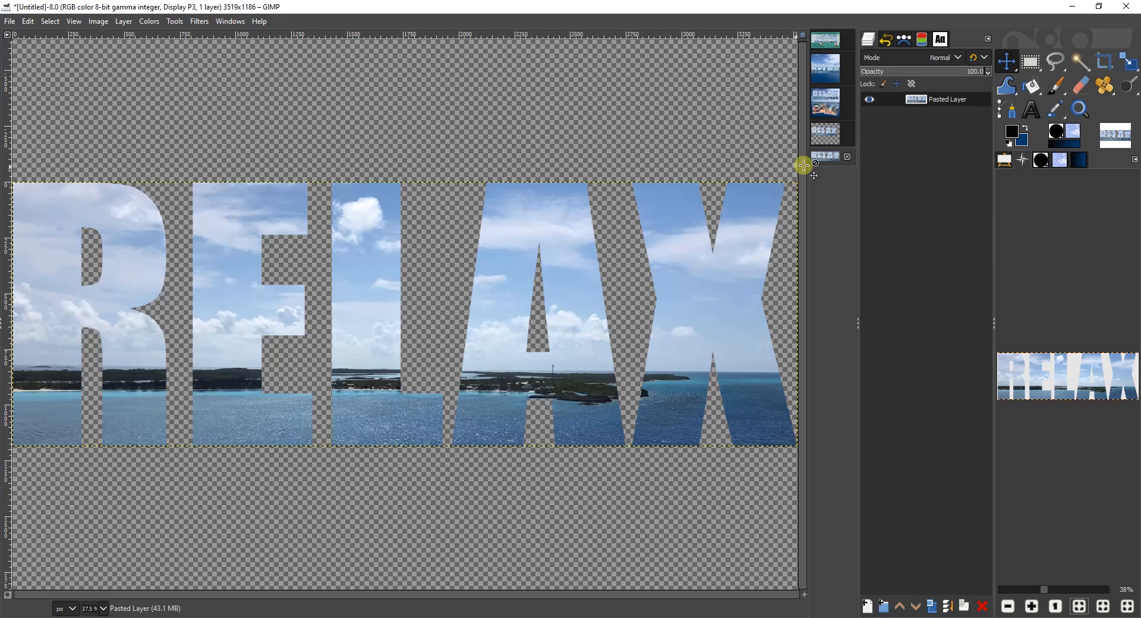
# In the Layout image, move the pasted RELAX layer up into the sky and scale it to 3287 × 1108 px, centred across the page
pyautogui.click(825, 69)
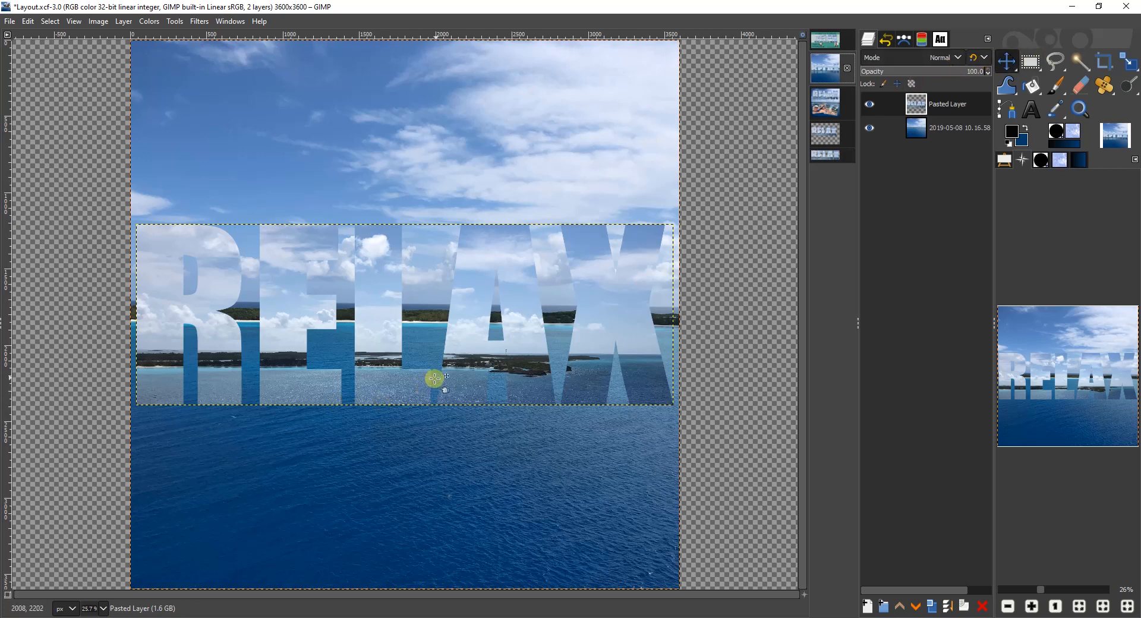
pyautogui.moveTo(445, 365); pyautogui.dragTo(461, 204)
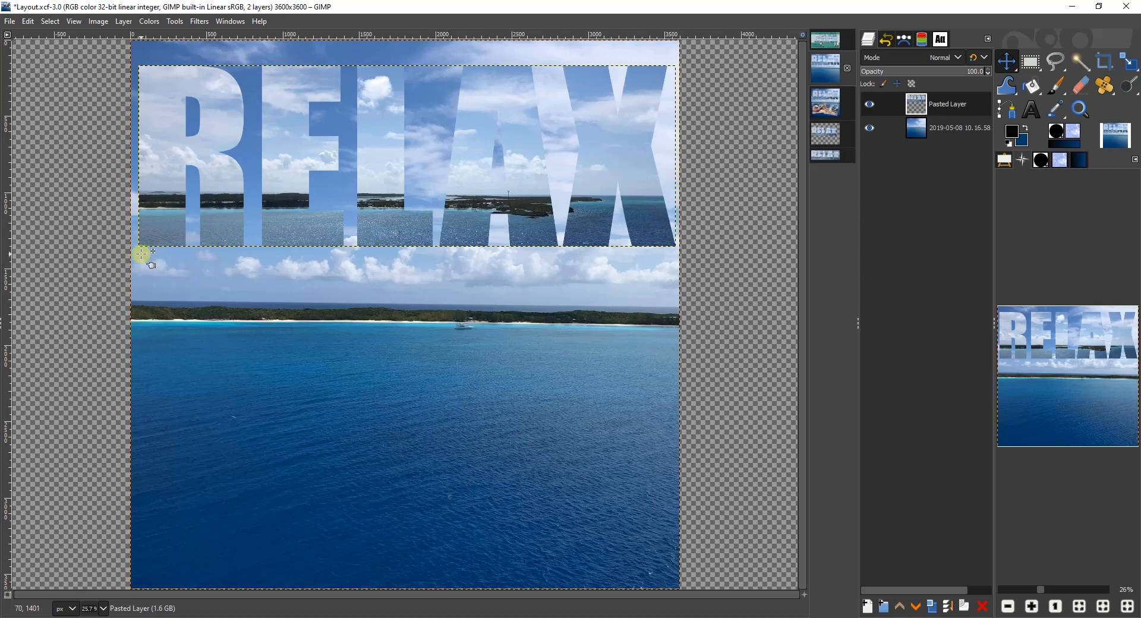
pyautogui.click(1128, 62)
pyautogui.click(651, 88)
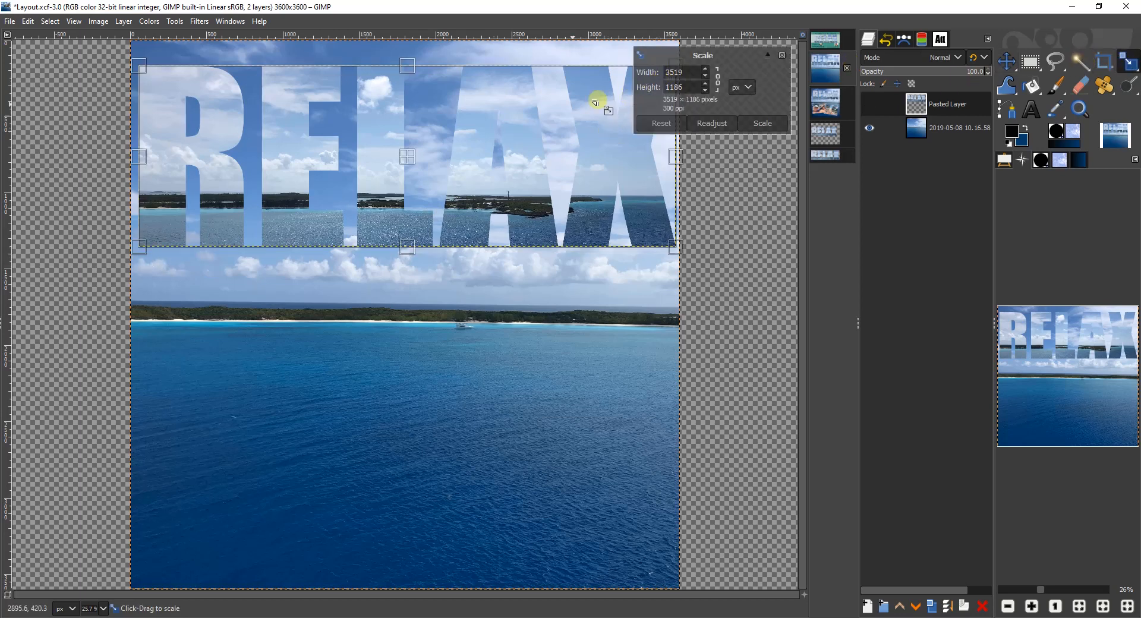
pyautogui.moveTo(171, 92); pyautogui.dragTo(178, 96)
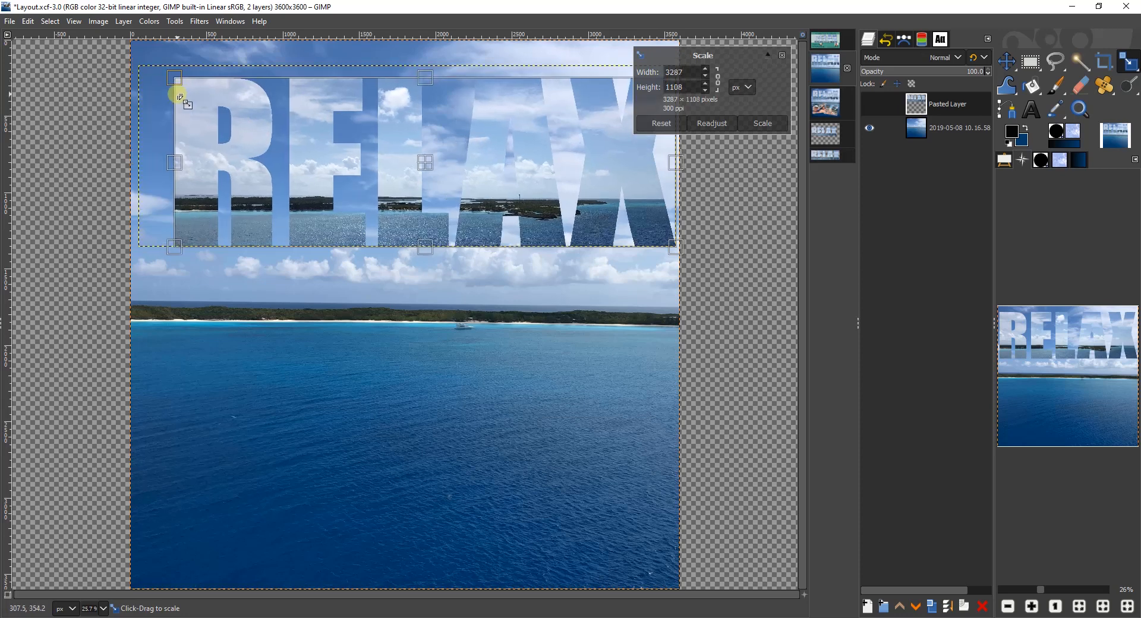
pyautogui.moveTo(435, 173); pyautogui.dragTo(416, 168)
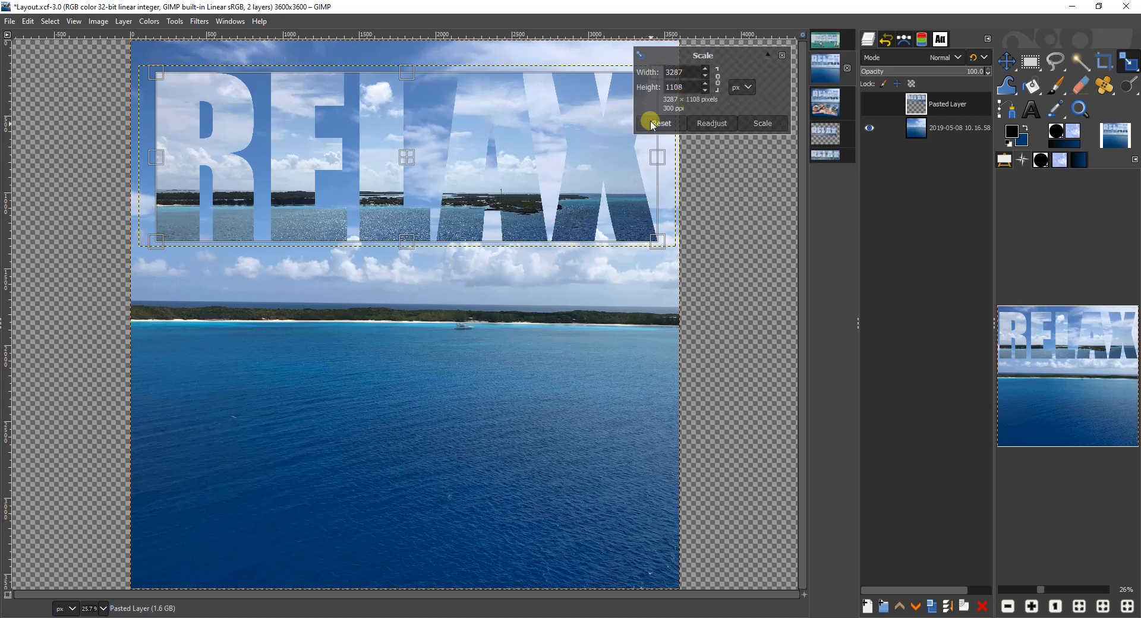
pyautogui.click(765, 123)
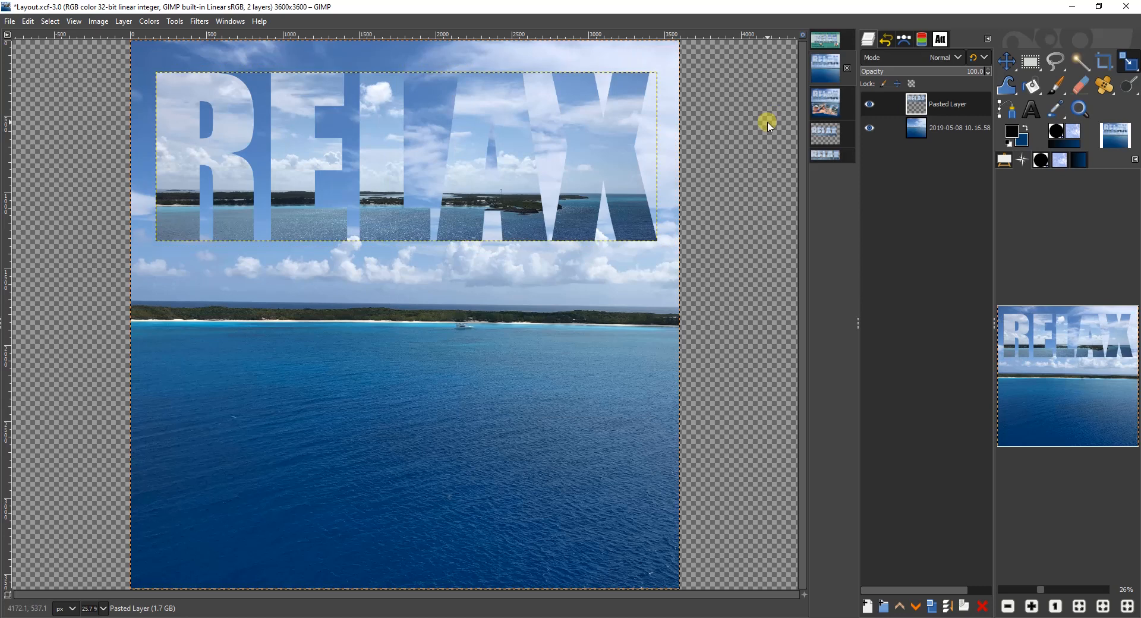
# Select the RELAX letters' alpha shape and add a transparent 3600 × 3600 px layer directly beneath the letters layer
pyautogui.rightClick(949, 109)
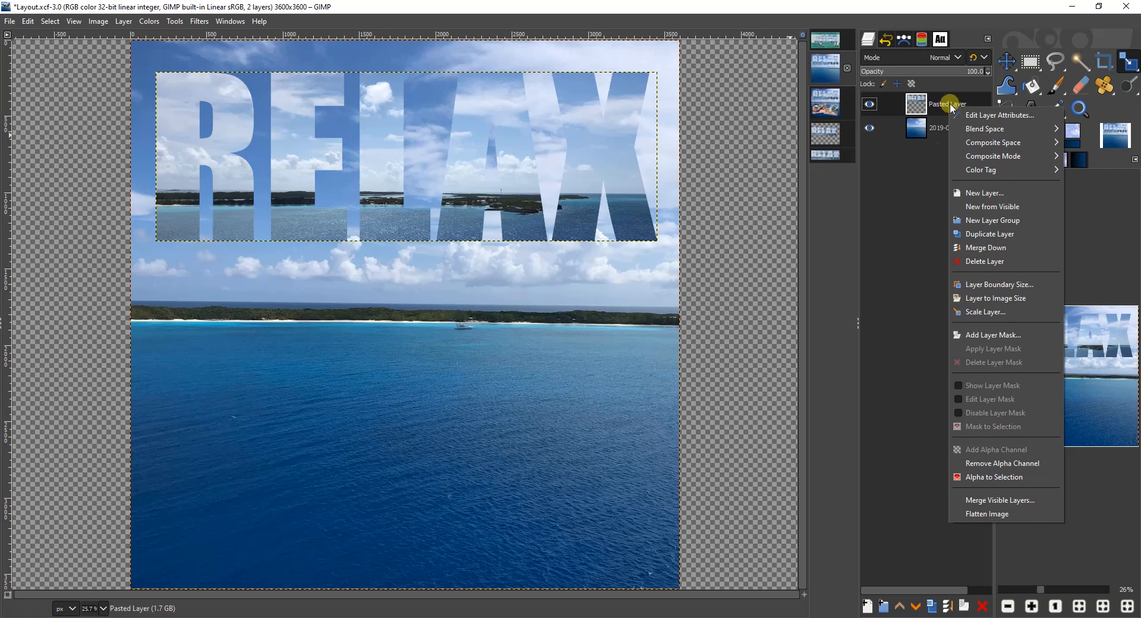
pyautogui.click(986, 478)
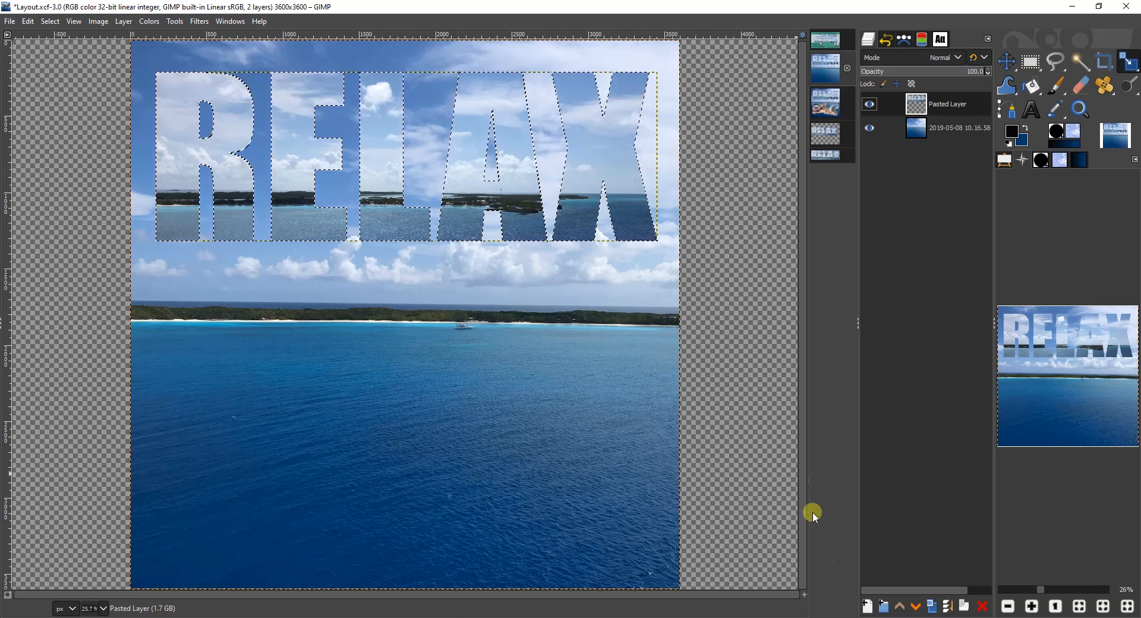
pyautogui.click(867, 606)
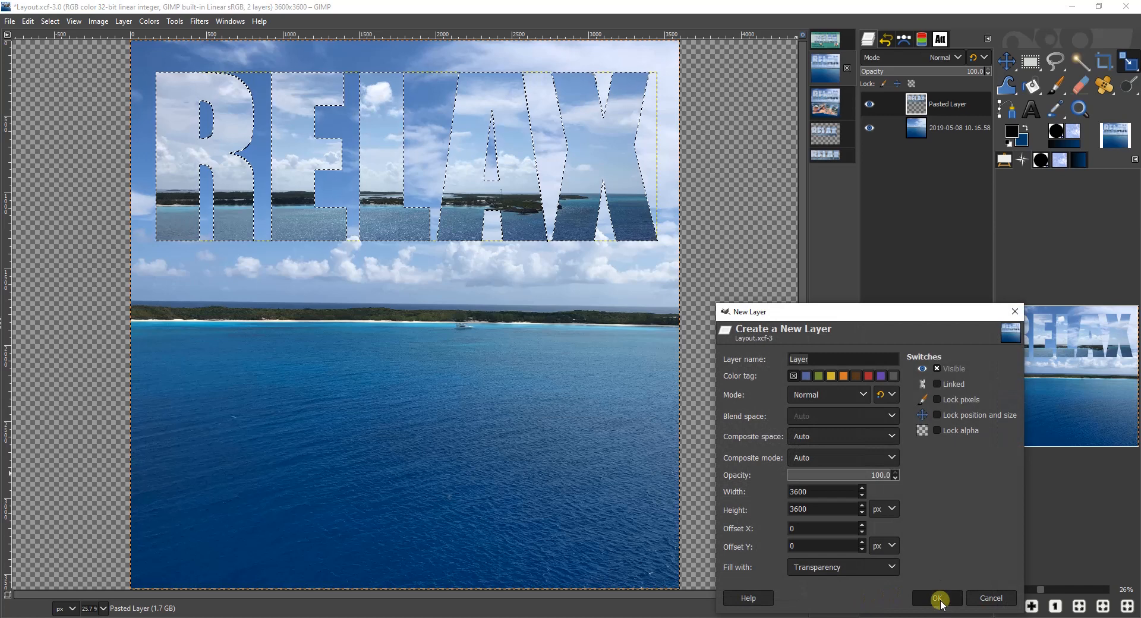
pyautogui.click(937, 598)
pyautogui.moveTo(952, 102); pyautogui.dragTo(950, 131)
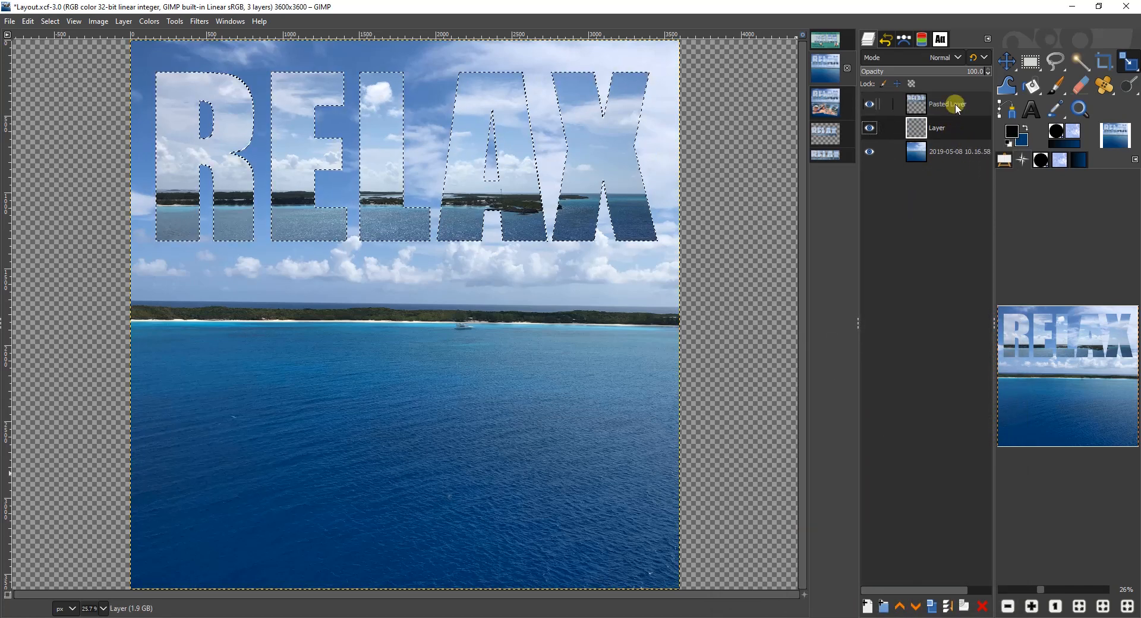
# Bucket-fill the letter selection on the new layer with near-black 060606 and hide the photo-filled RELAX layer
pyautogui.click(1031, 86)
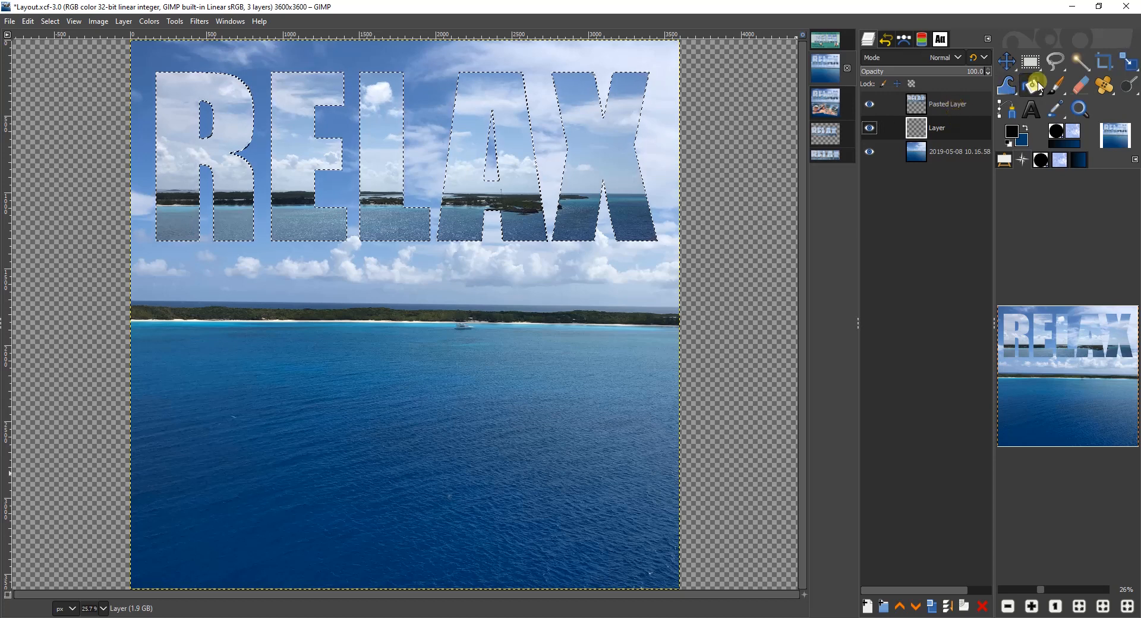
pyautogui.click(1013, 132)
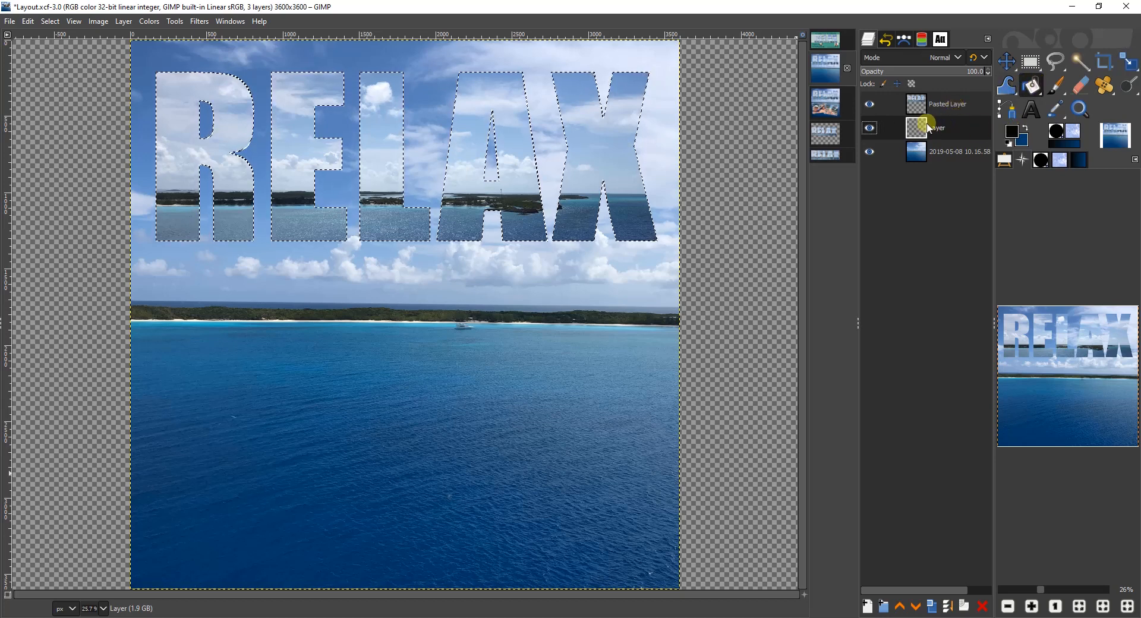
pyautogui.click(719, 424)
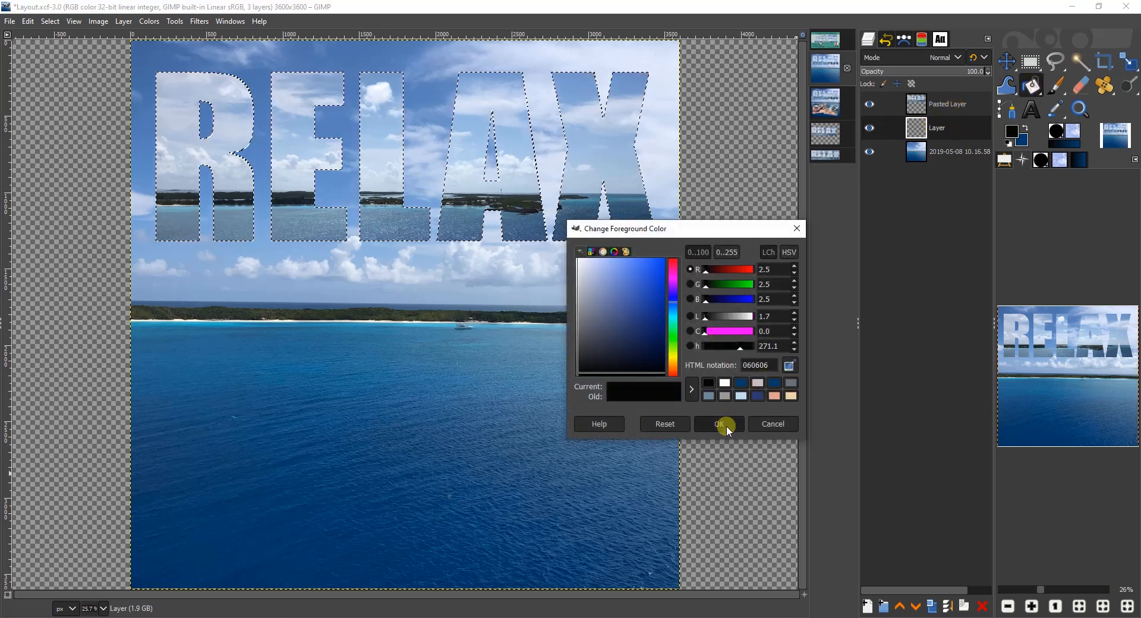
pyautogui.click(962, 123)
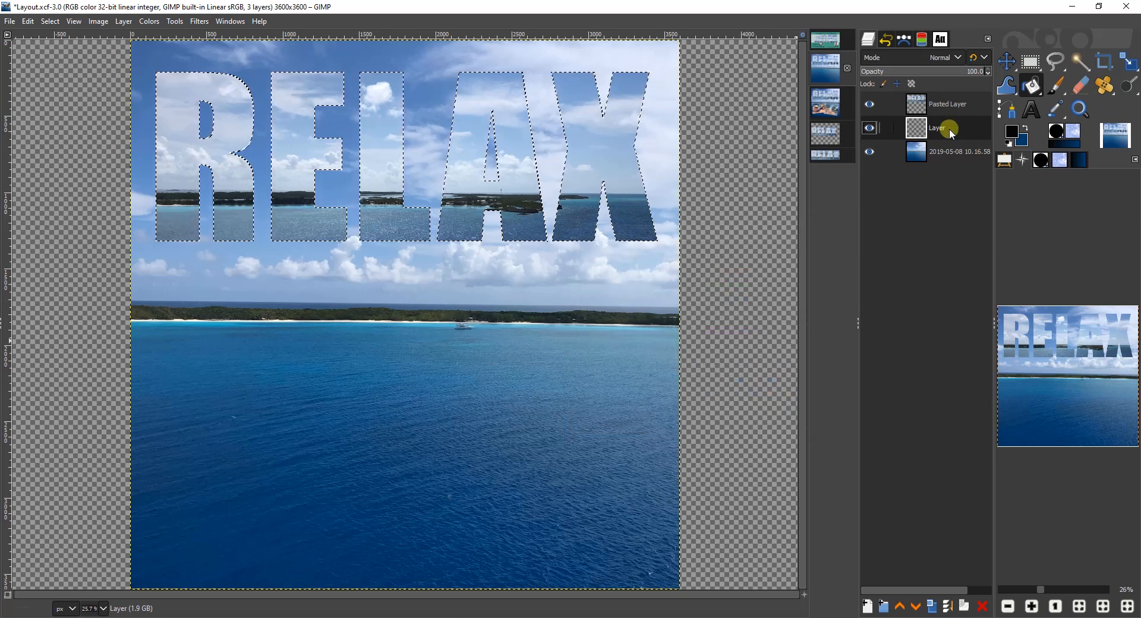
pyautogui.click(589, 163)
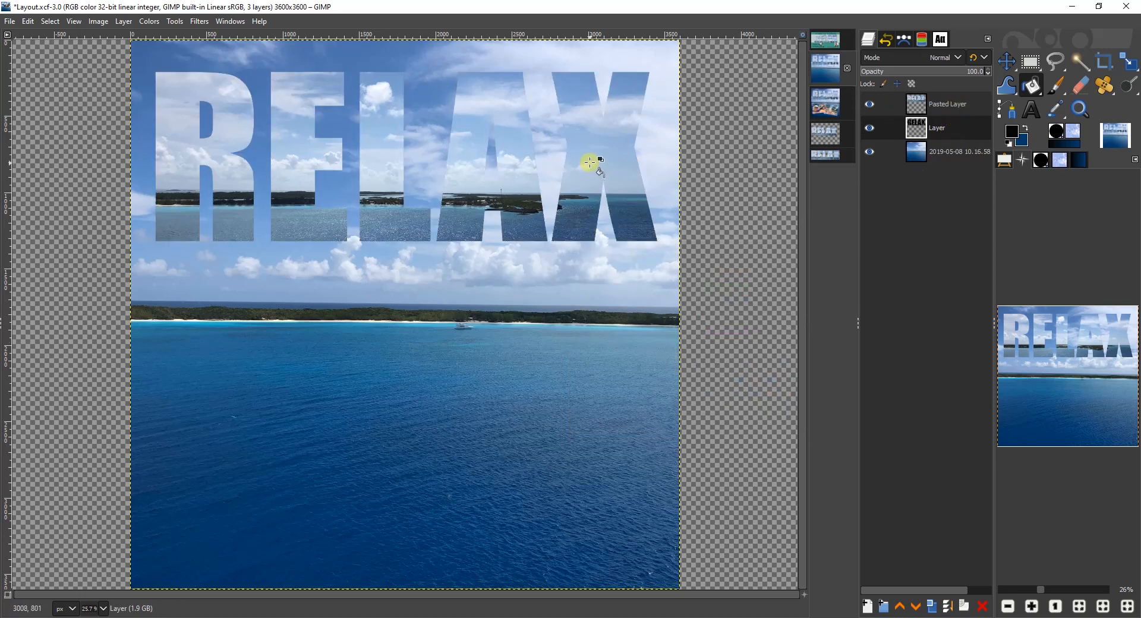
pyautogui.click(869, 105)
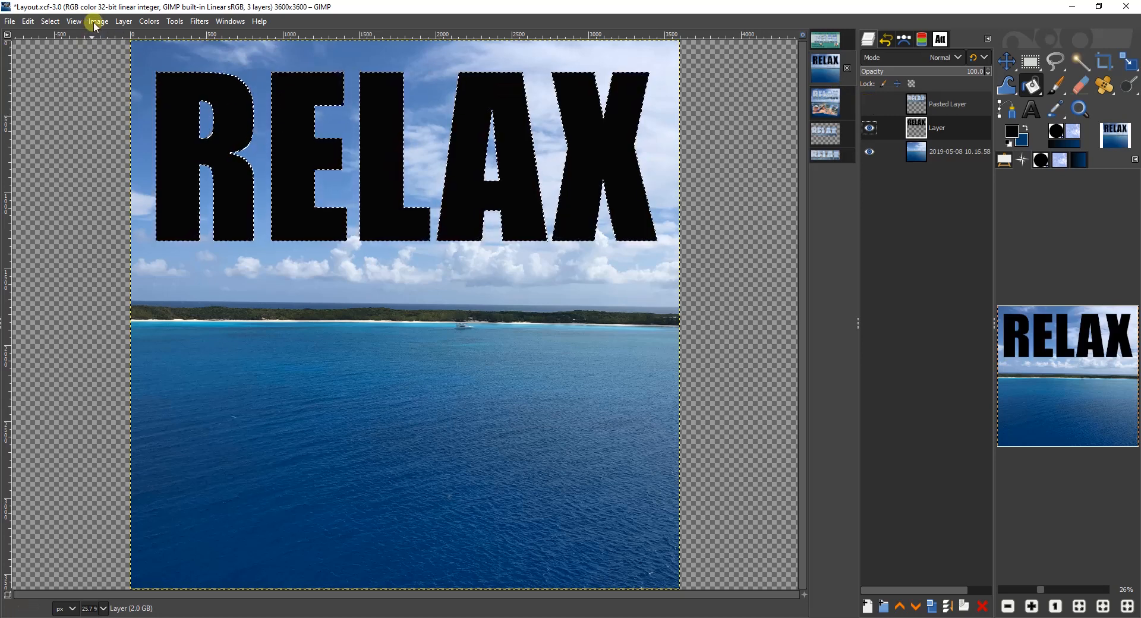
# Clear the letter selection and apply a Gaussian Blur of about 19.42 px in X and Y to the black RELAX layer
pyautogui.click(50, 21)
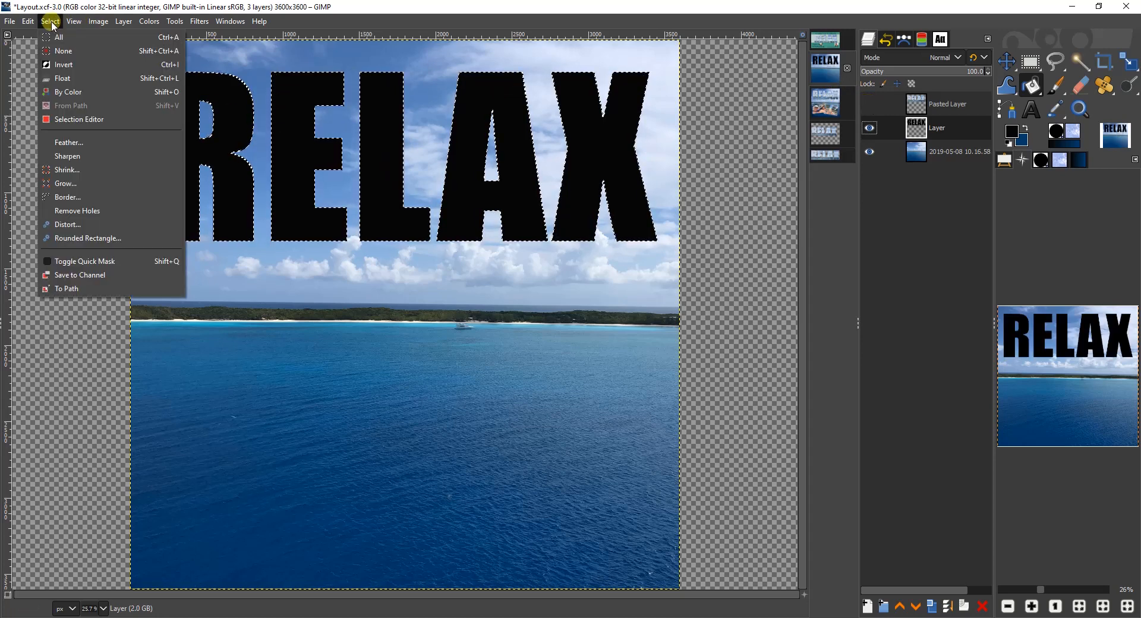
pyautogui.click(59, 50)
pyautogui.click(201, 23)
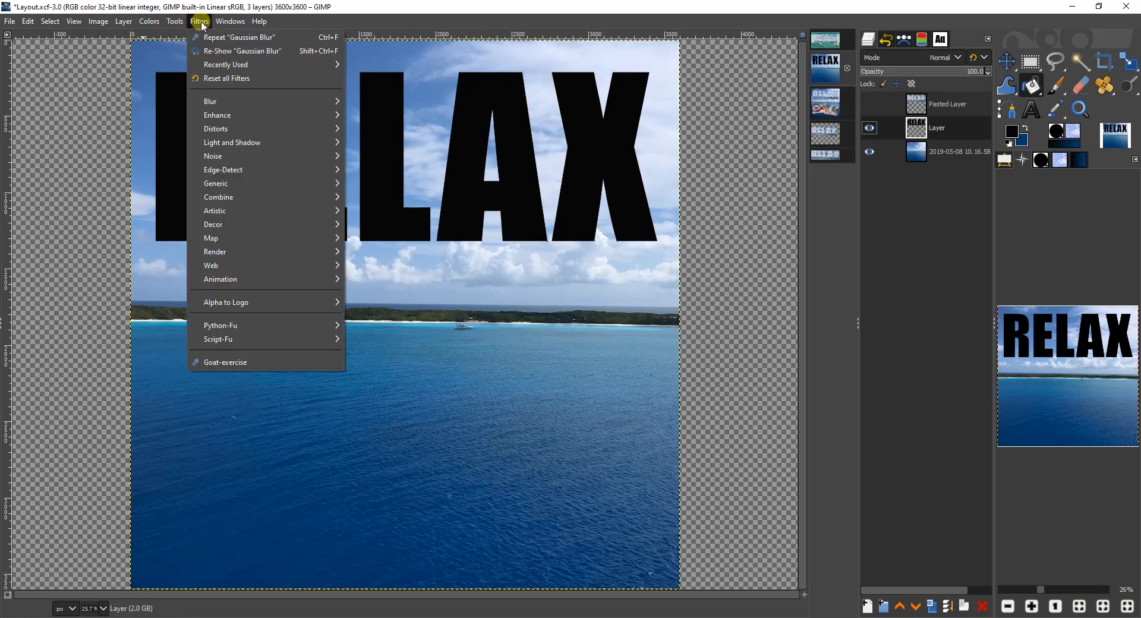
pyautogui.moveTo(216, 102)
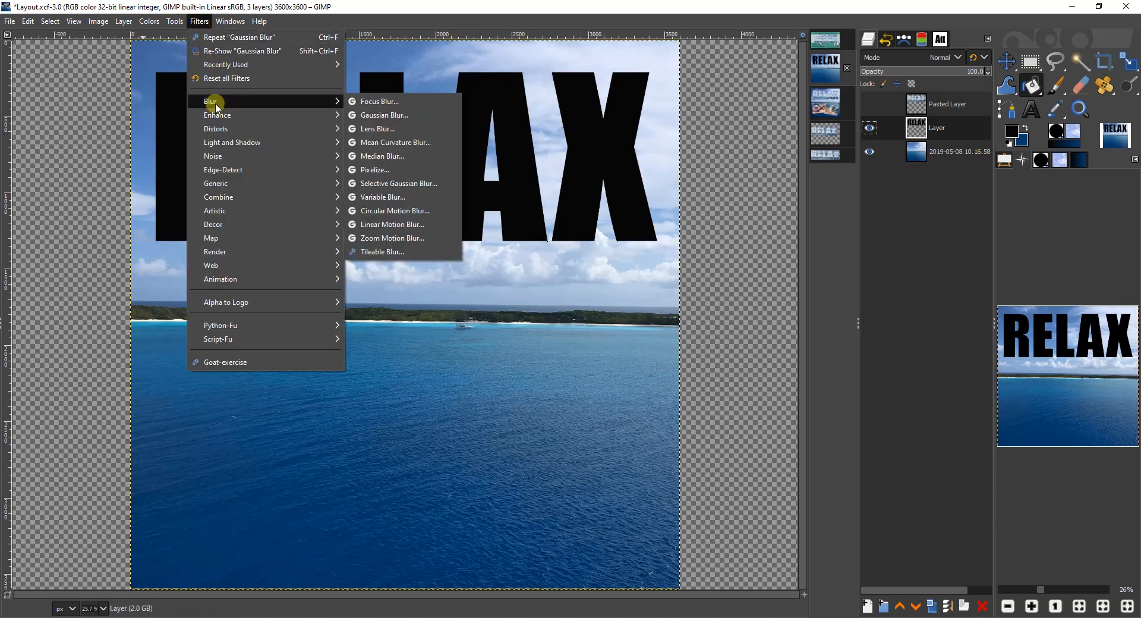
pyautogui.click(365, 115)
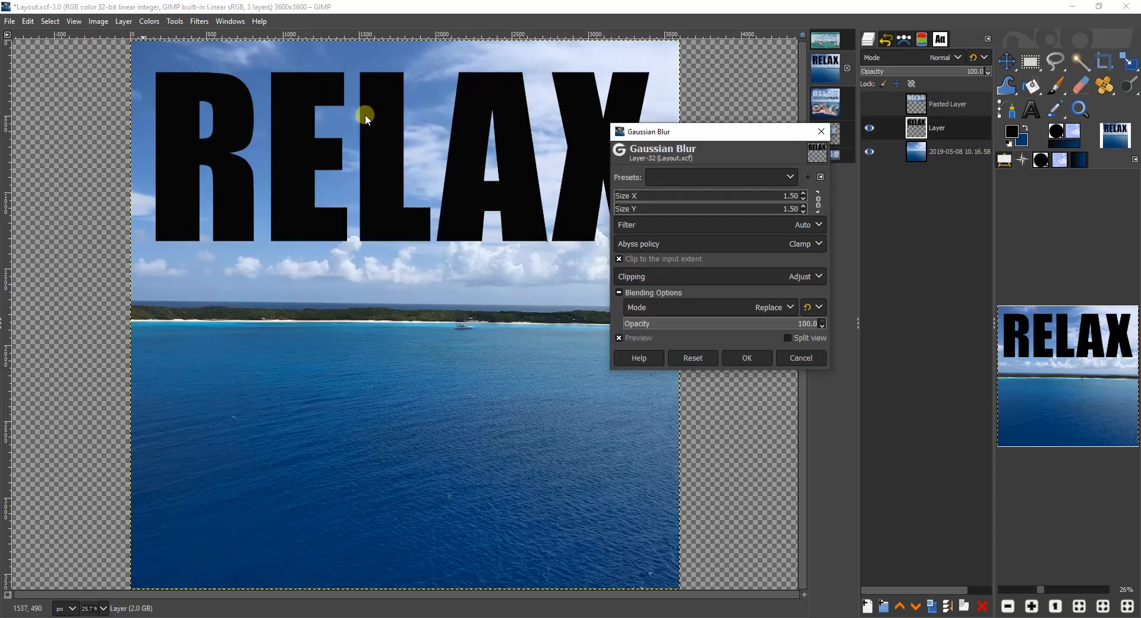
pyautogui.click(649, 196)
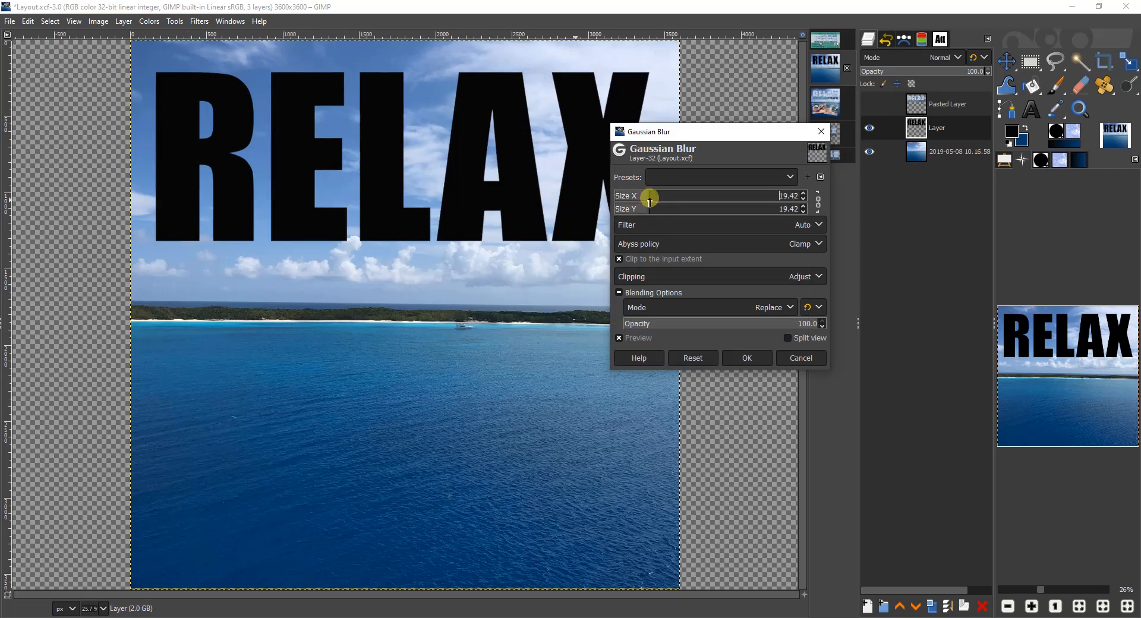
pyautogui.click(743, 358)
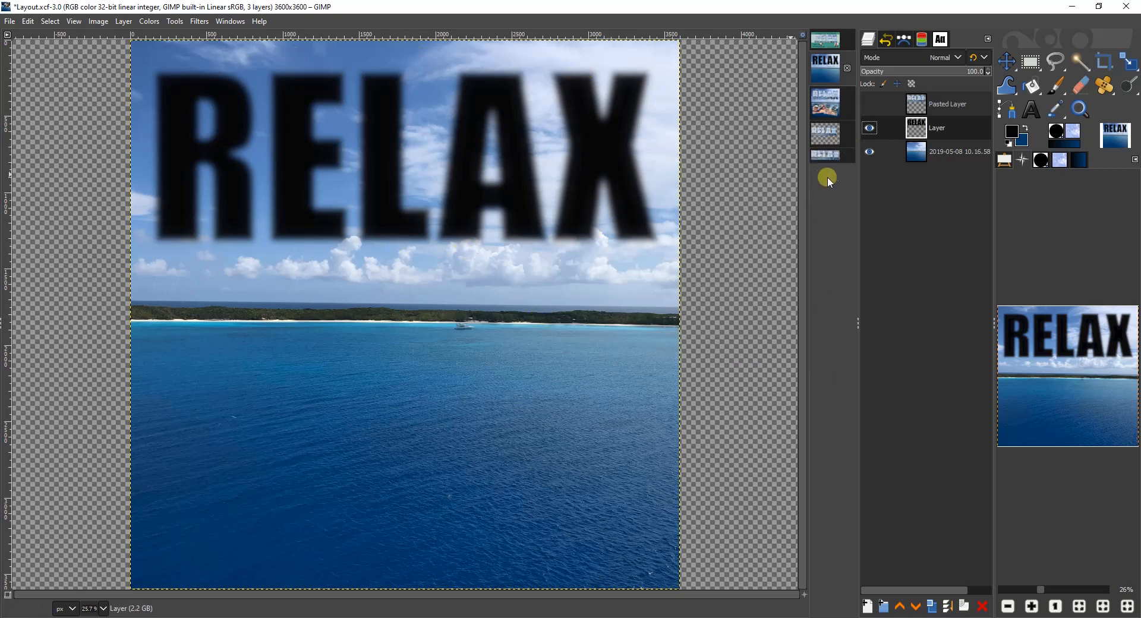
# Show the photo-filled RELAX layer again and offset the blurred shadow layer about 39 px right and 23 px down
pyautogui.click(869, 104)
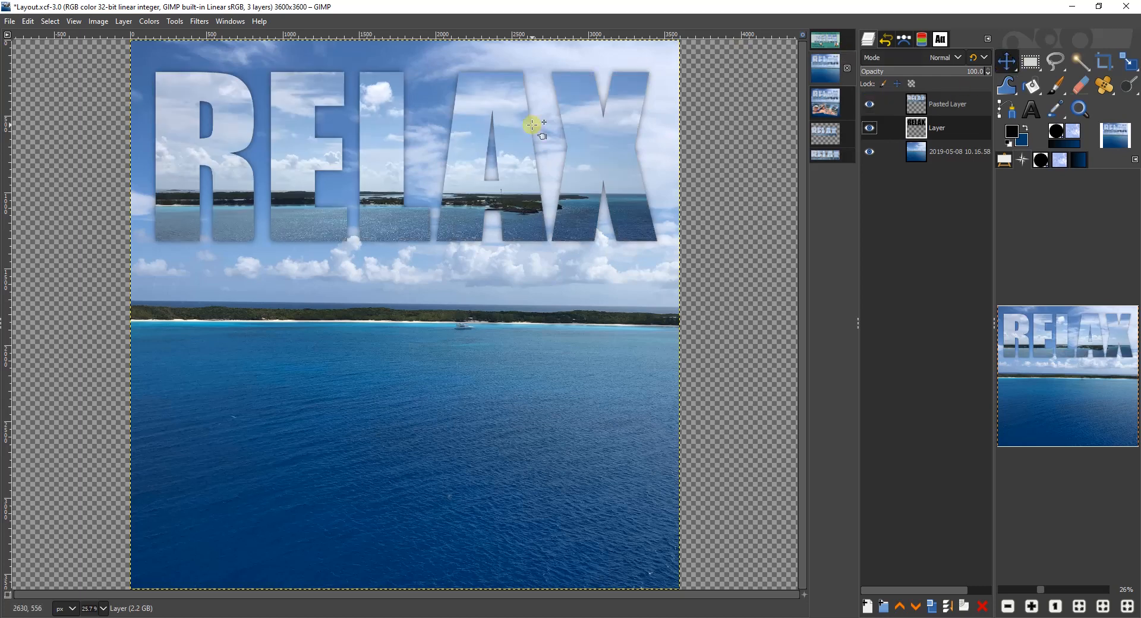
pyautogui.click(404, 143)
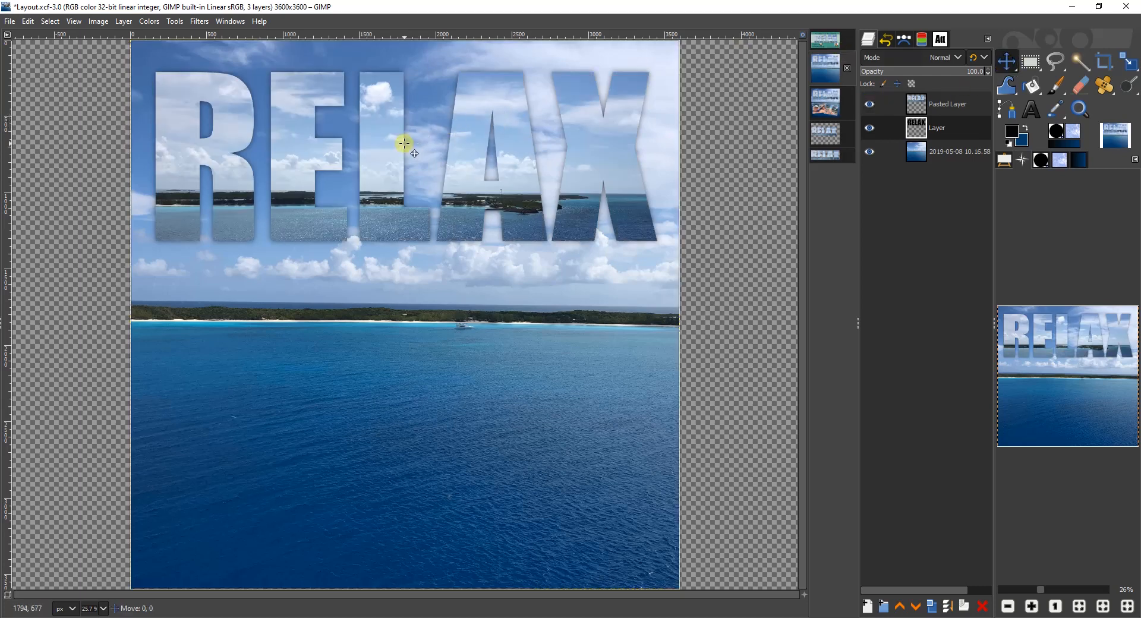
pyautogui.moveTo(404, 143); pyautogui.dragTo(410, 146)
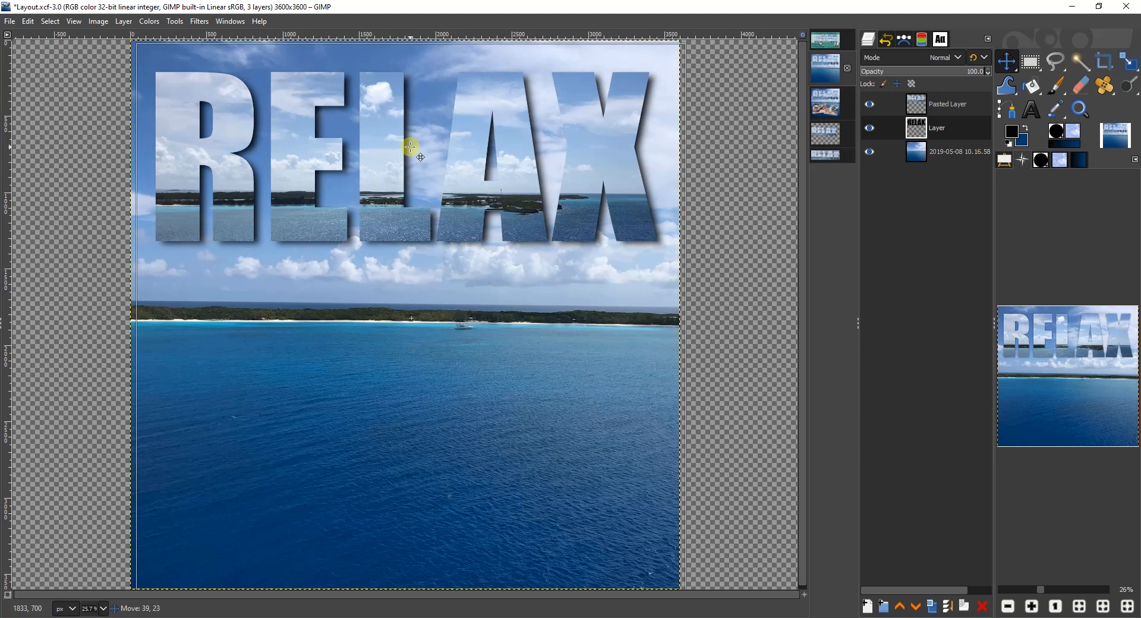
pyautogui.moveTo(410, 147); pyautogui.dragTo(410, 147)
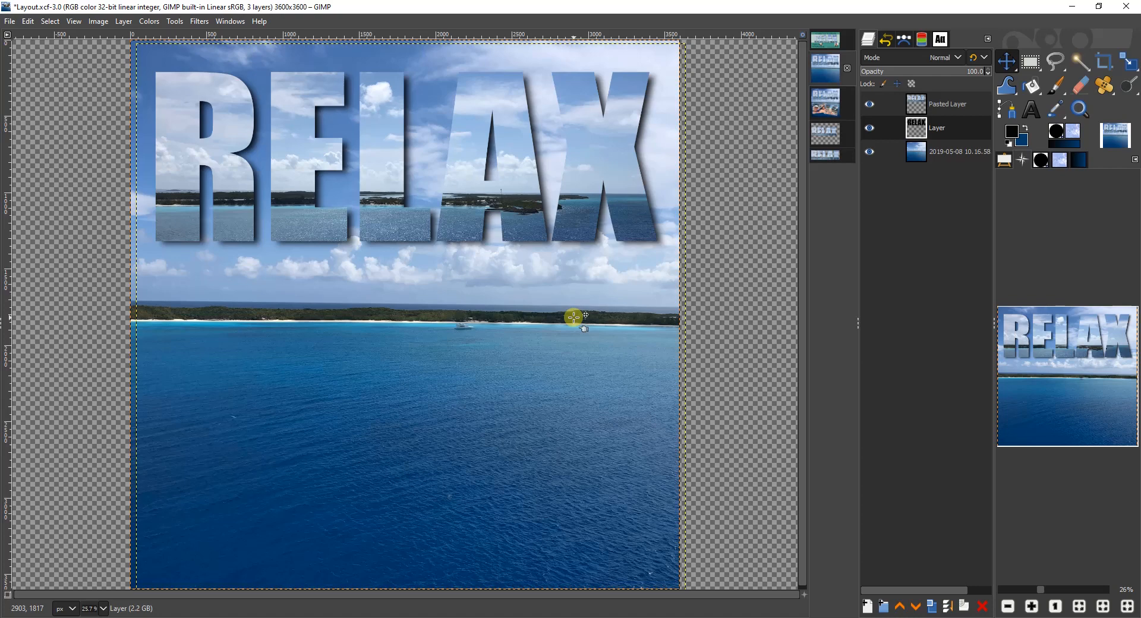
# In the separate RELAX image, add a transparent 3519 × 1186 px layer and place it beneath the photo-filled letters
pyautogui.click(820, 156)
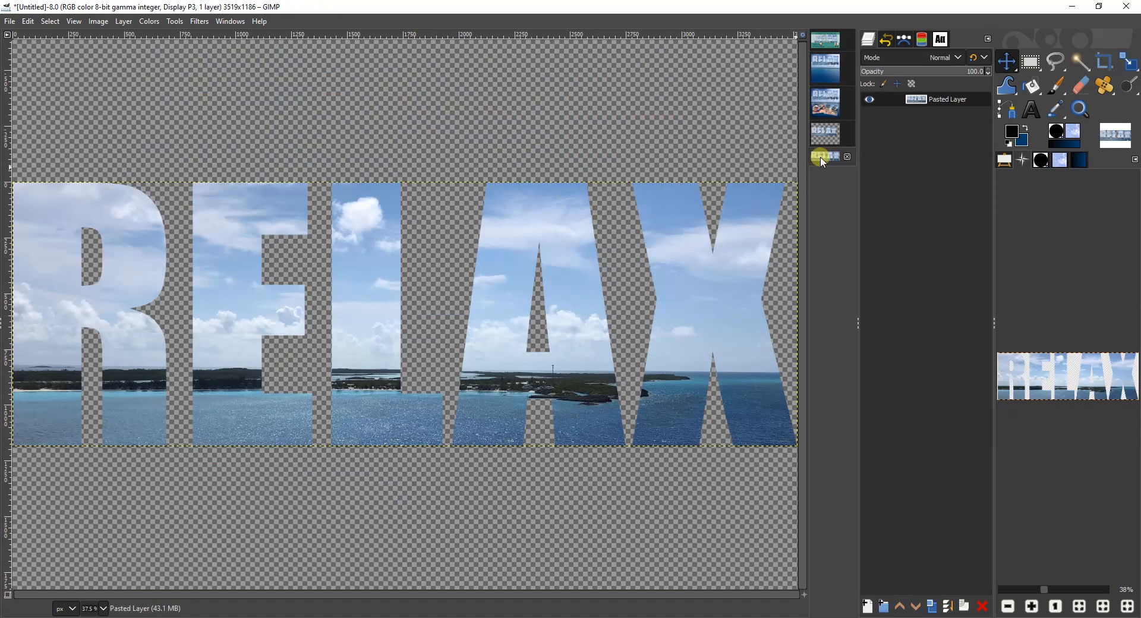
pyautogui.rightClick(943, 97)
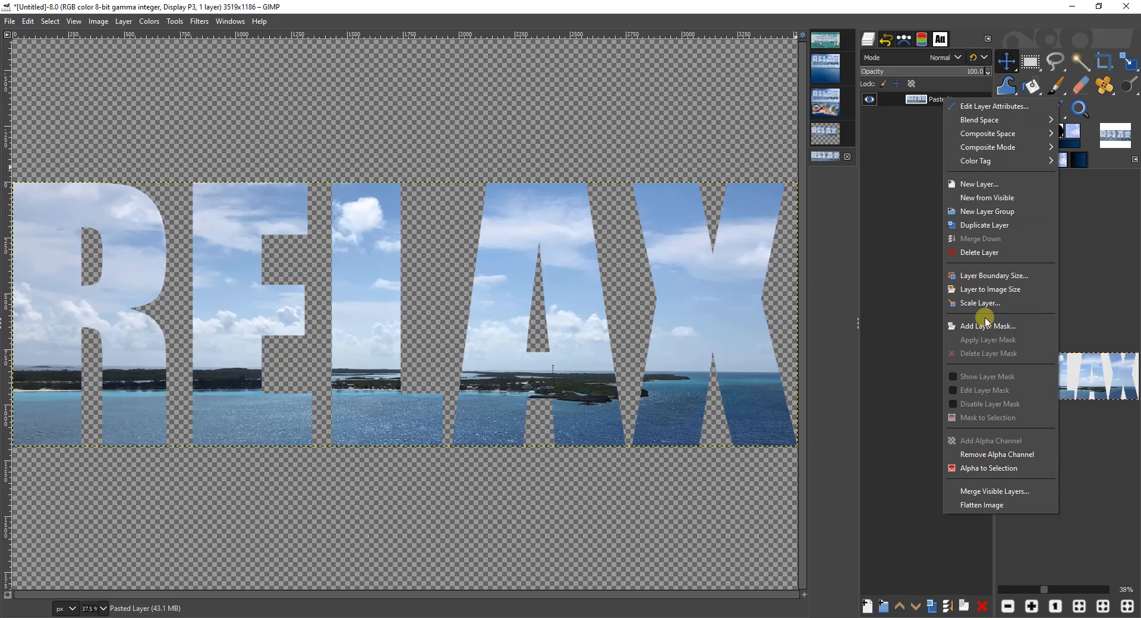
pyautogui.click(935, 97)
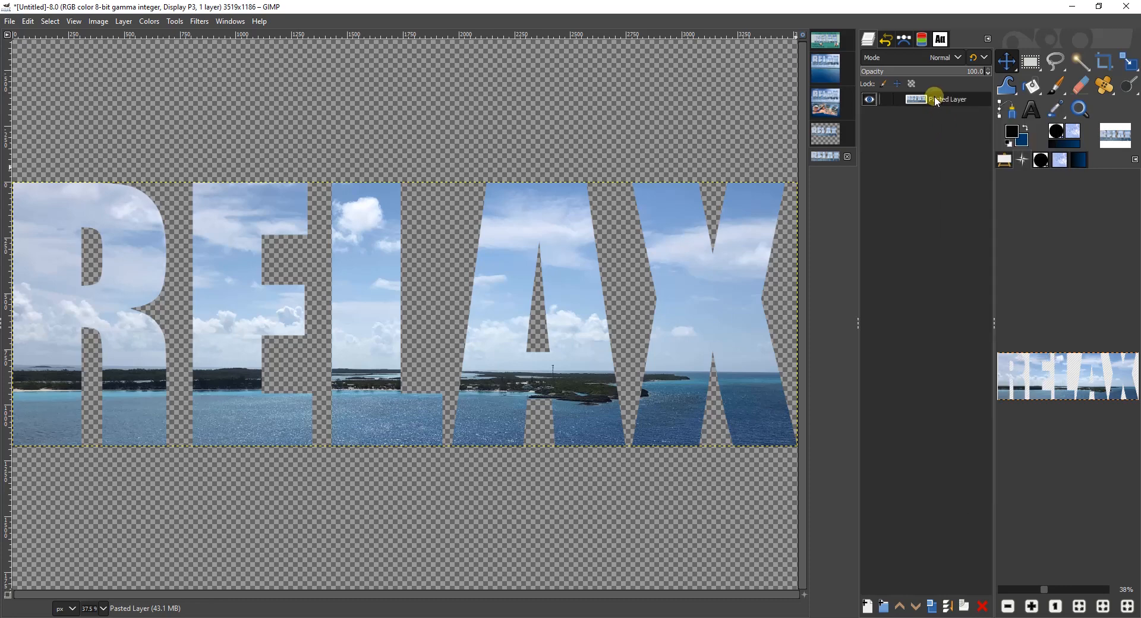
pyautogui.click(867, 606)
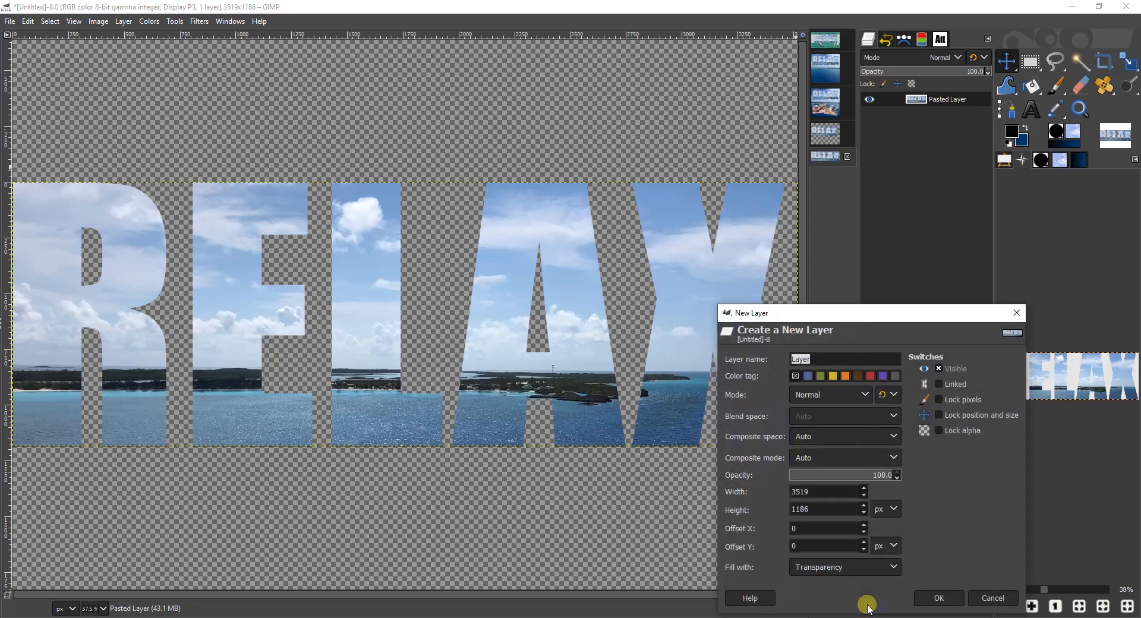
pyautogui.click(944, 591)
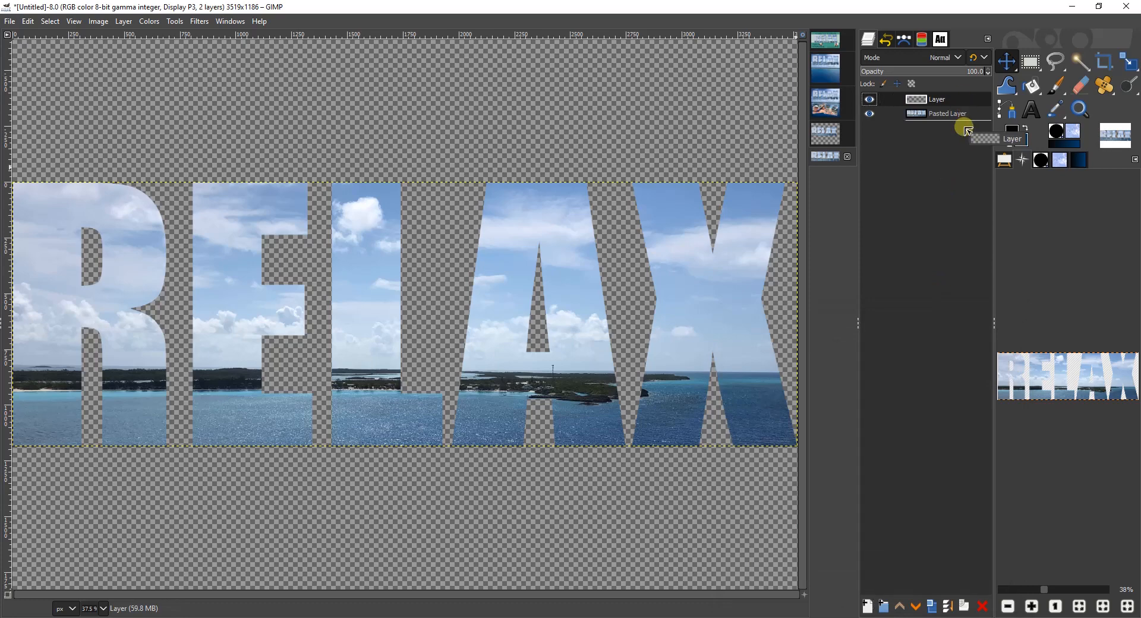
pyautogui.moveTo(966, 129); pyautogui.dragTo(961, 120)
# Select the RELAX letters' alpha shape and bucket-fill it with the black foreground colour on the layer beneath
pyautogui.click(950, 98)
pyautogui.rightClick(950, 98)
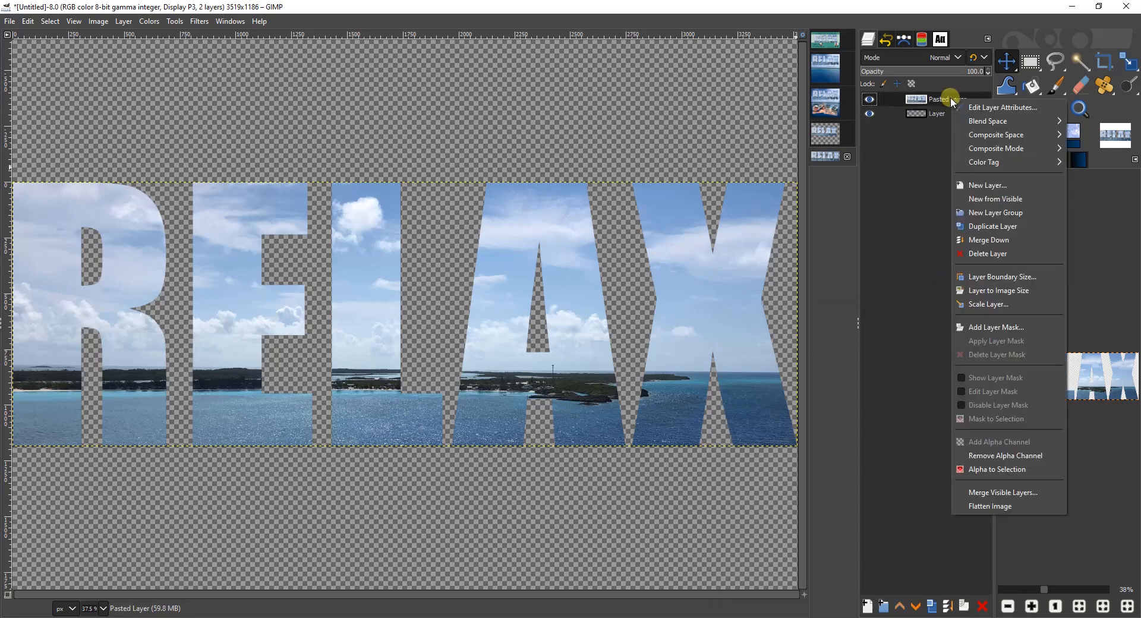
pyautogui.click(980, 469)
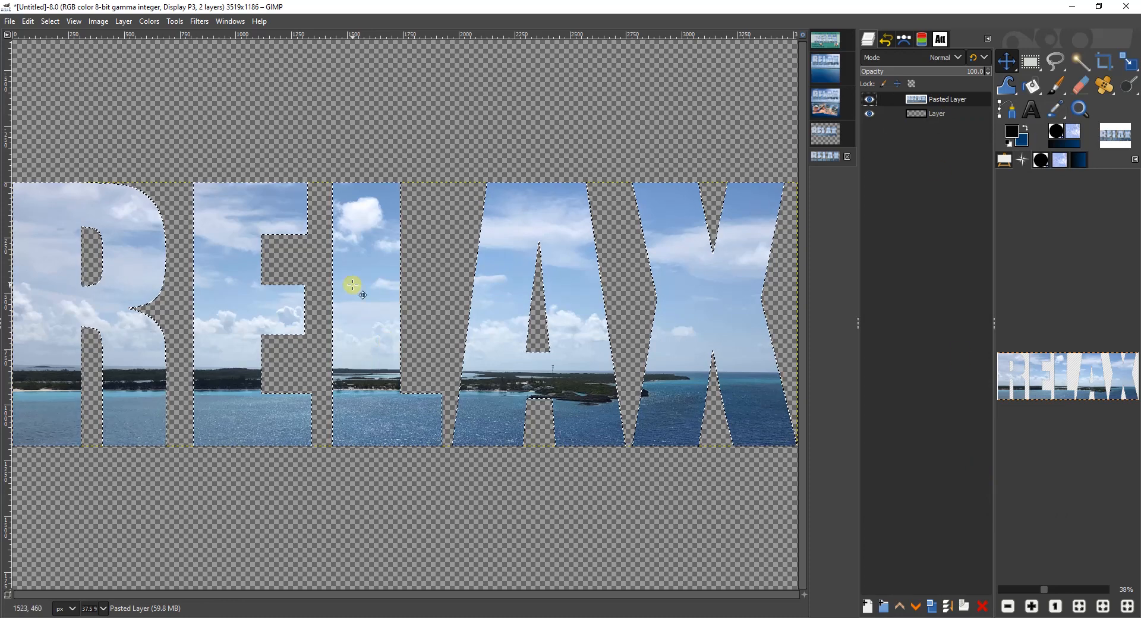
pyautogui.click(939, 112)
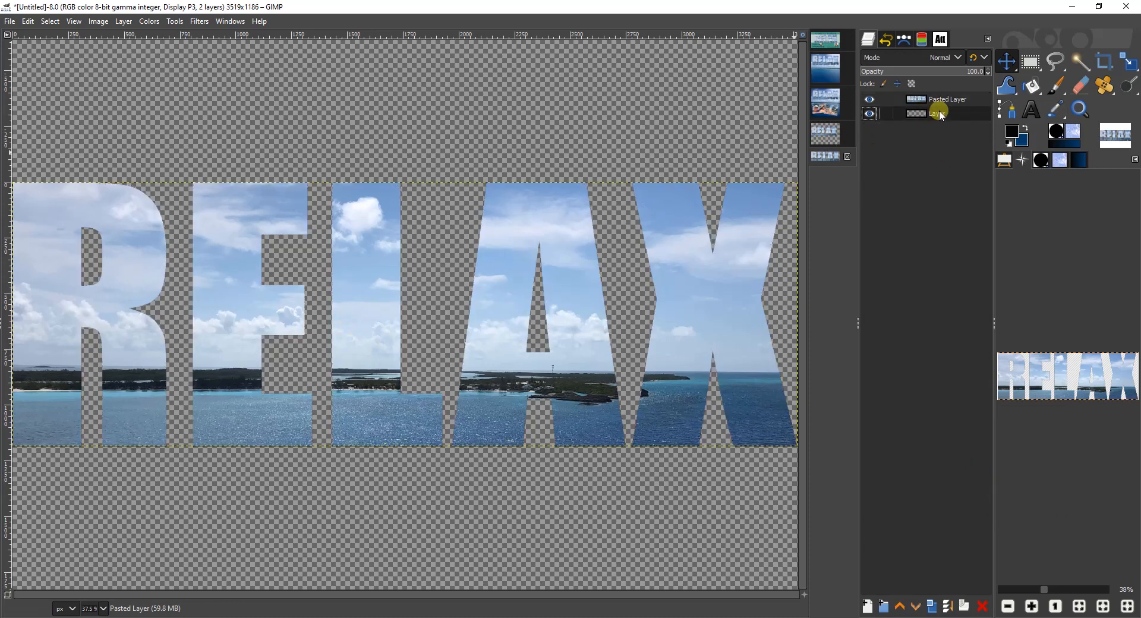
pyautogui.click(1031, 86)
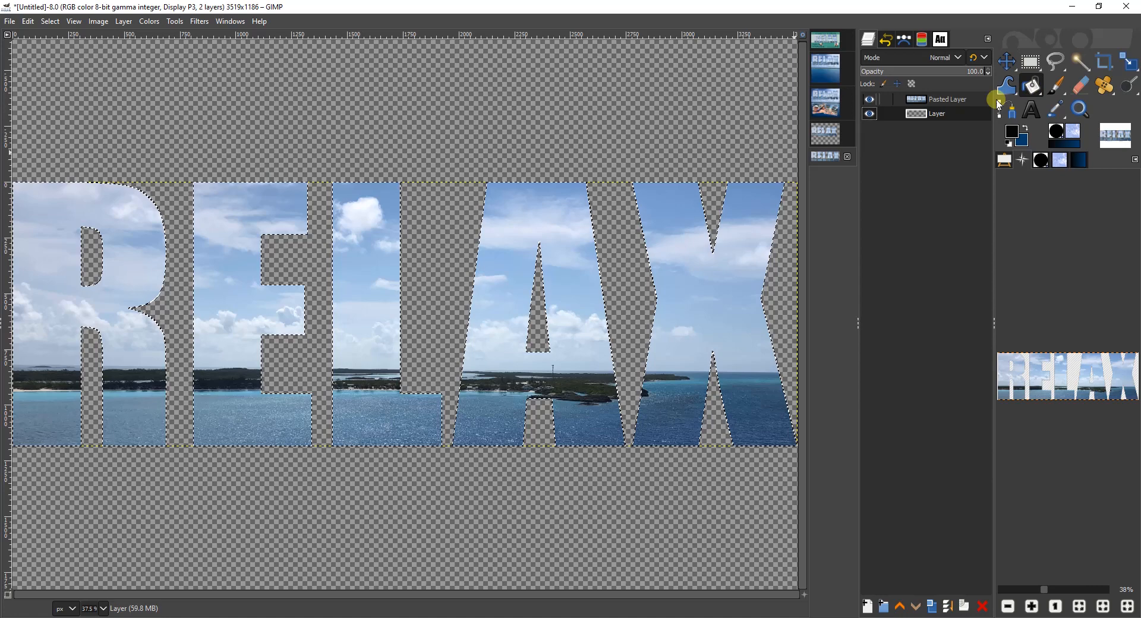
pyautogui.click(725, 307)
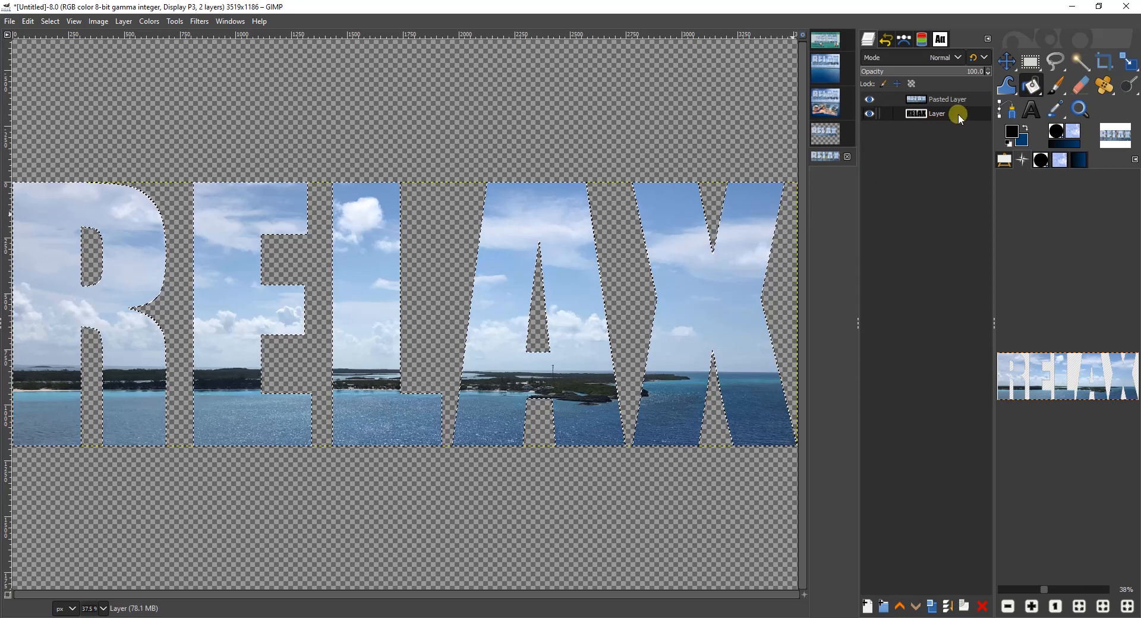
# Clear the letter selection and apply a Gaussian Blur of about 19.10 px in X and Y to the black lower layer
pyautogui.click(50, 21)
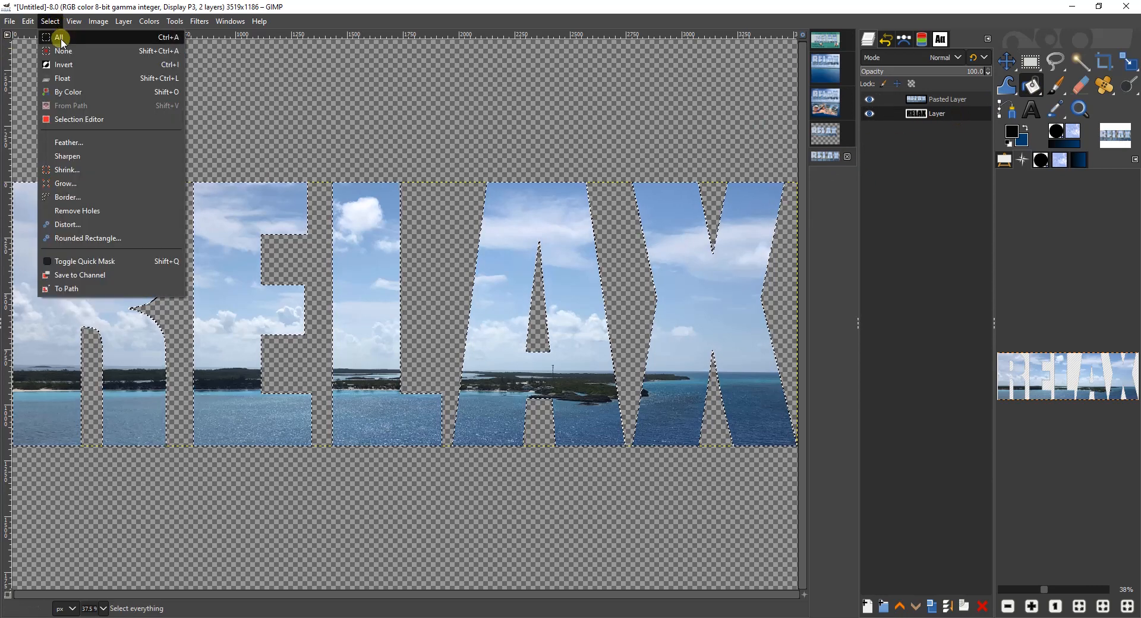
pyautogui.click(59, 38)
pyautogui.click(201, 21)
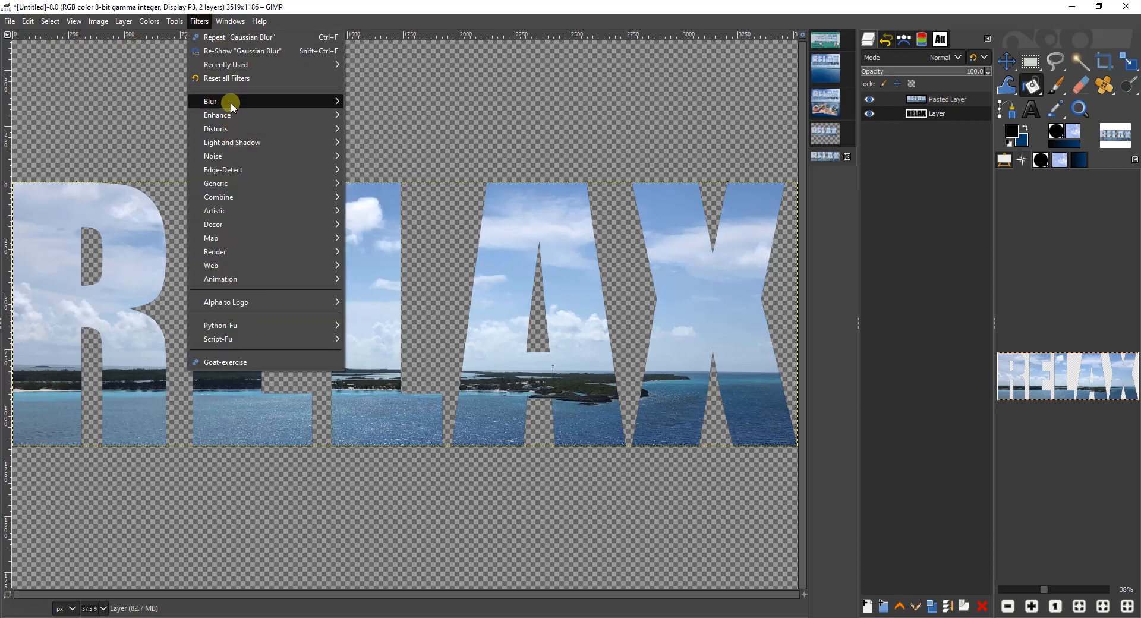
pyautogui.moveTo(230, 102)
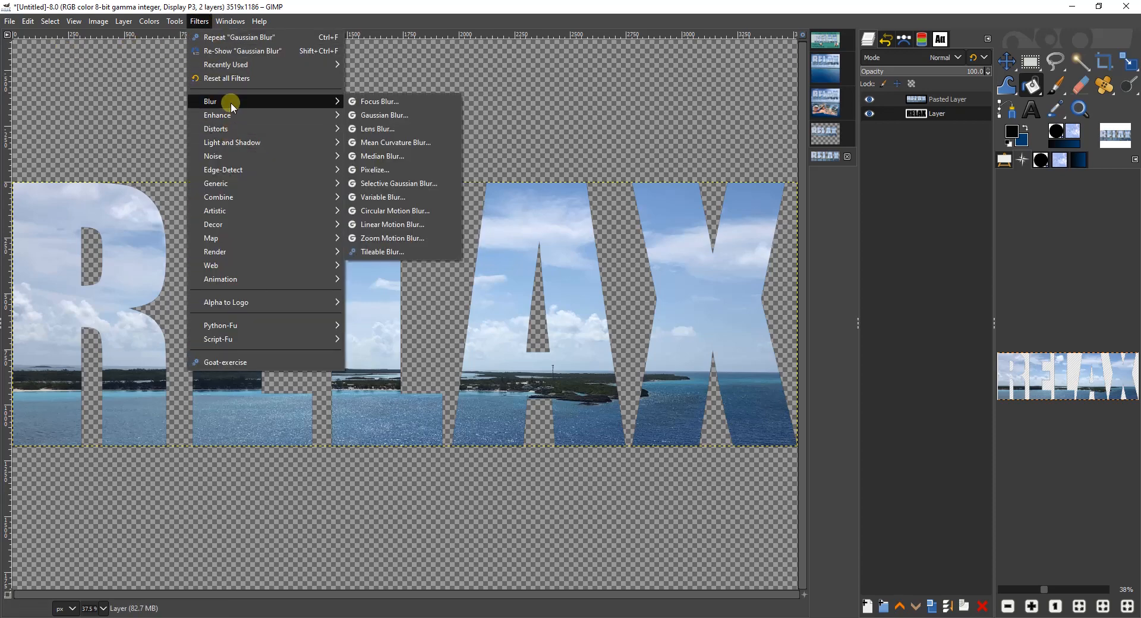
pyautogui.click(392, 115)
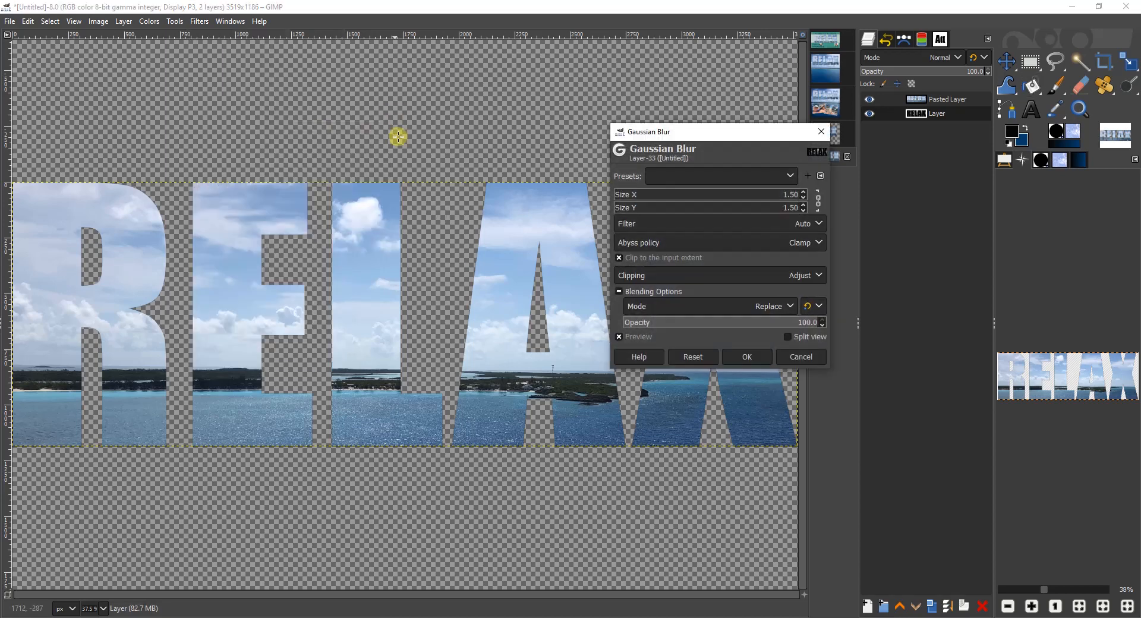
pyautogui.click(648, 195)
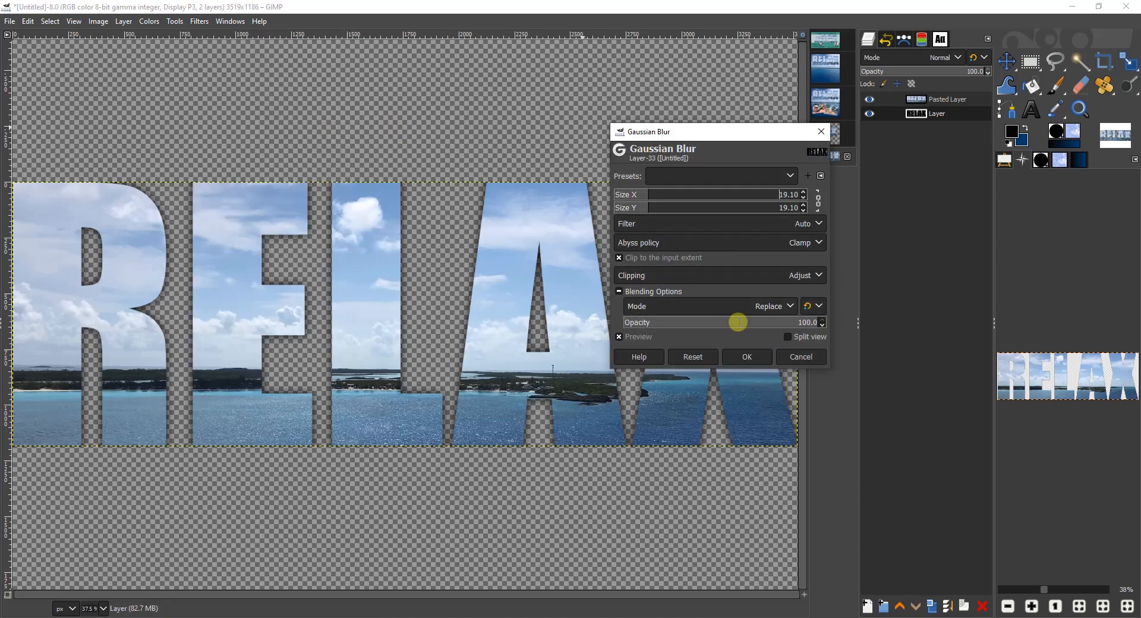
pyautogui.click(747, 356)
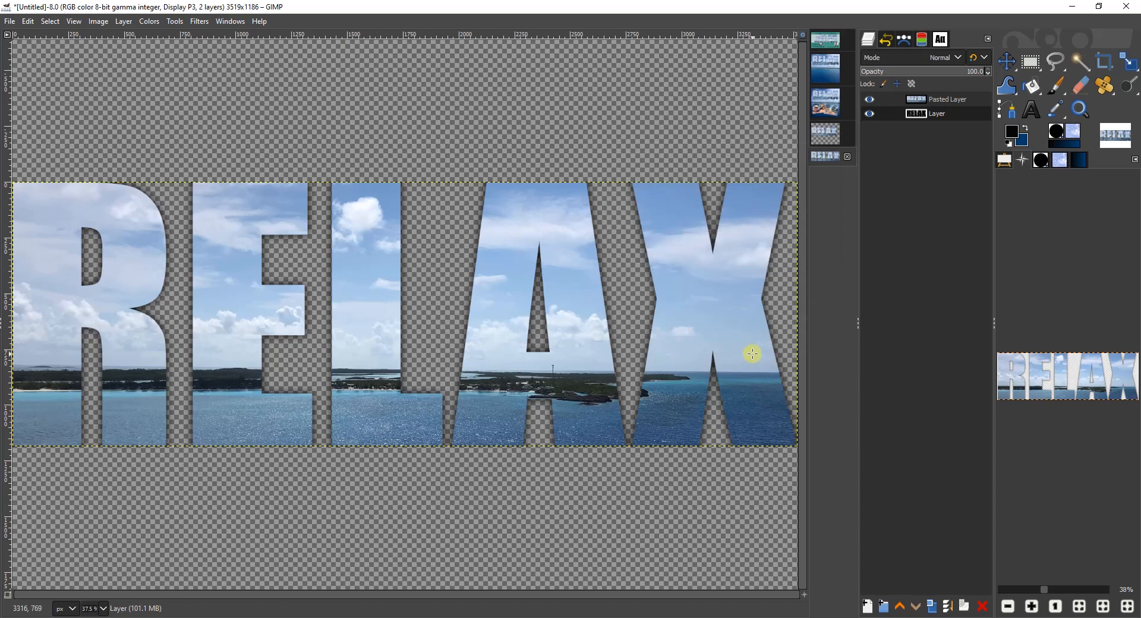
# Offset the blurred shadow layer slightly right and down behind the photo-filled letters
pyautogui.click(1010, 62)
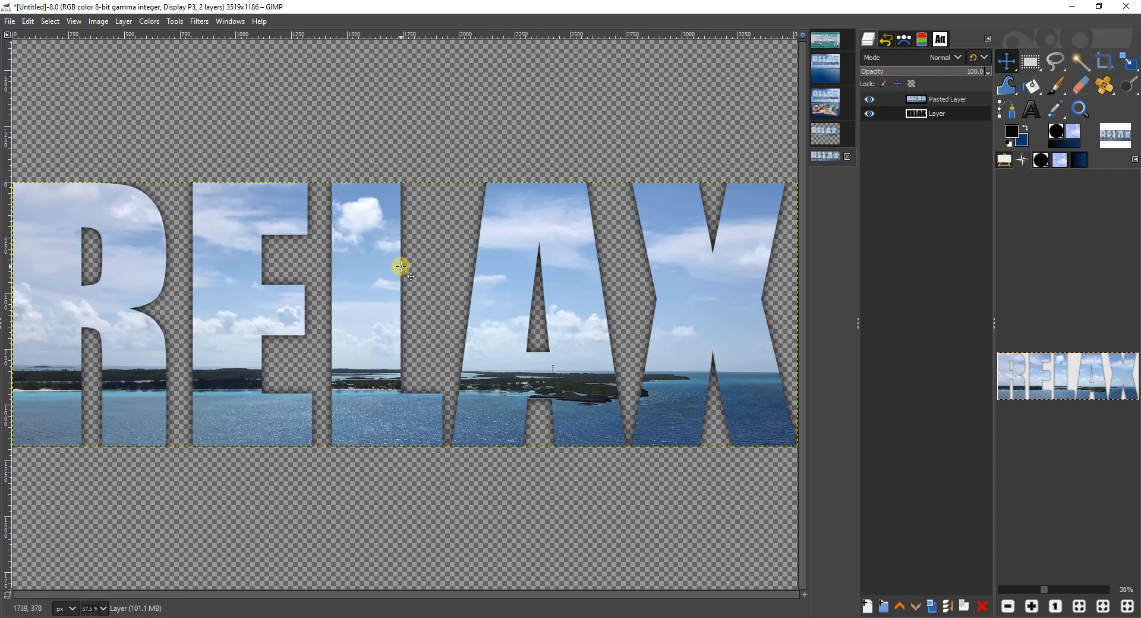
pyautogui.moveTo(402, 267); pyautogui.dragTo(407, 269)
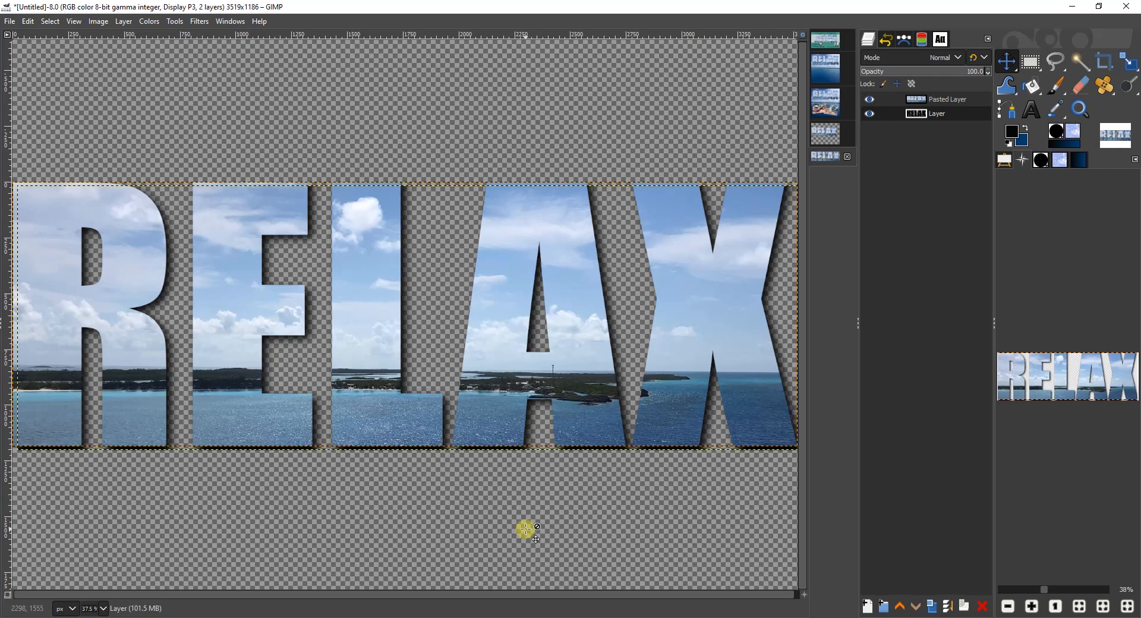
# Fit the canvas to enclose both layers and resize the shadow layer's boundary to the image size
pyautogui.click(953, 113)
pyautogui.click(98, 21)
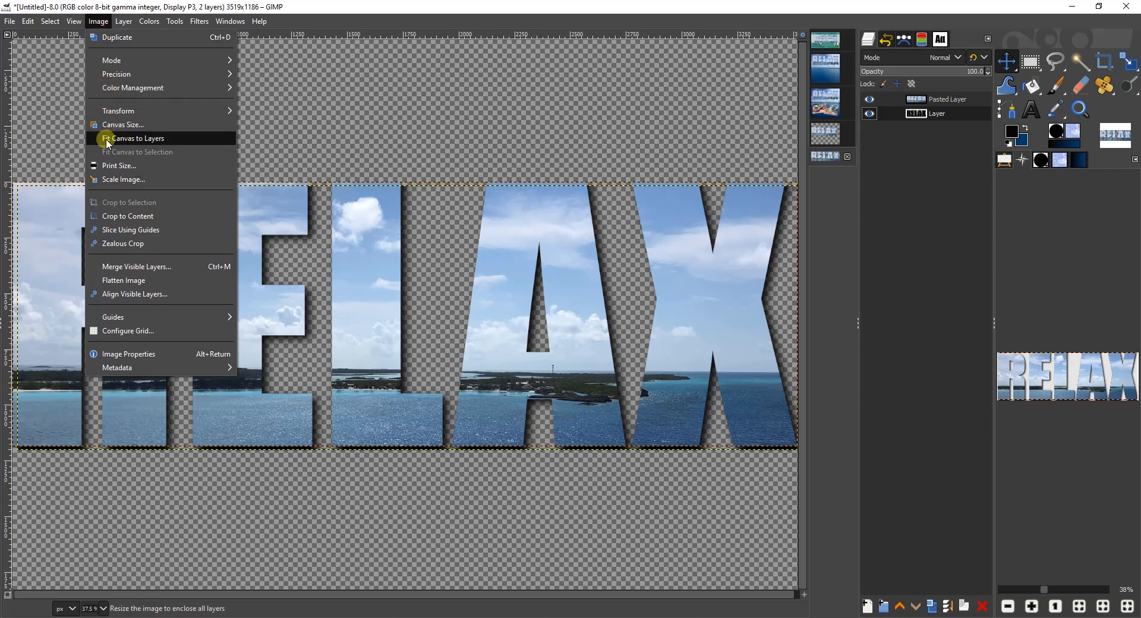
pyautogui.click(149, 139)
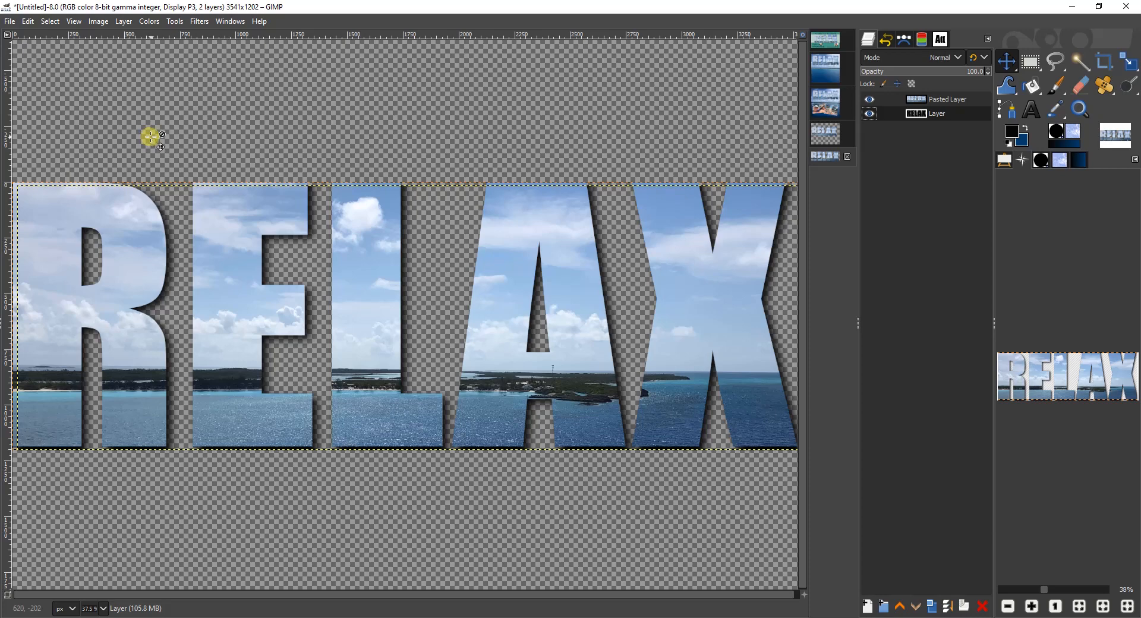
pyautogui.rightClick(959, 113)
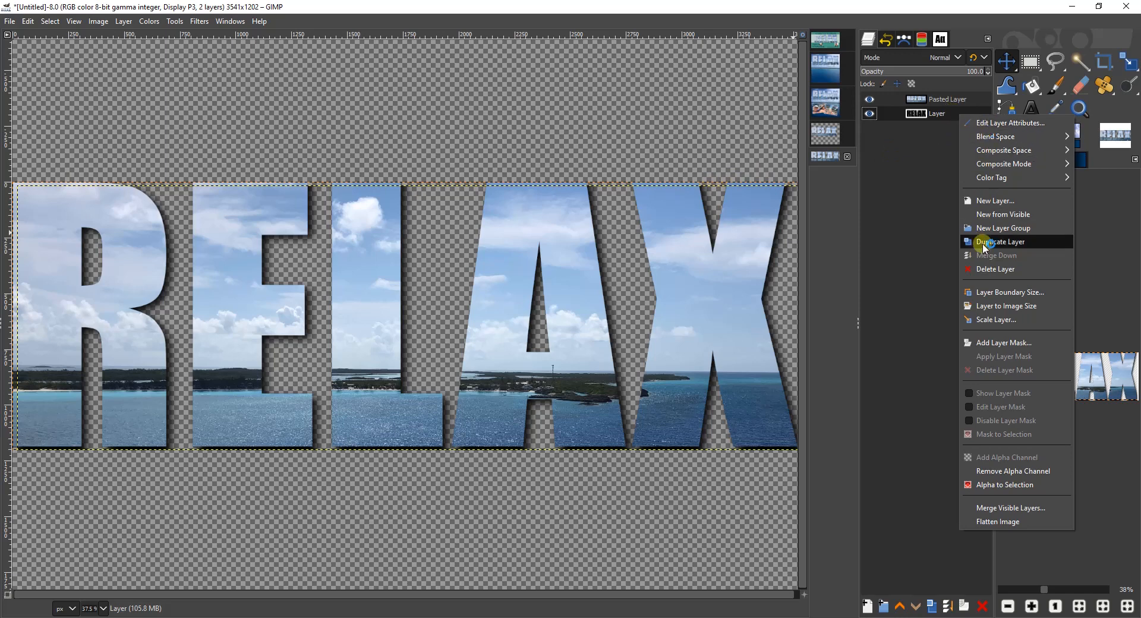
pyautogui.click(986, 306)
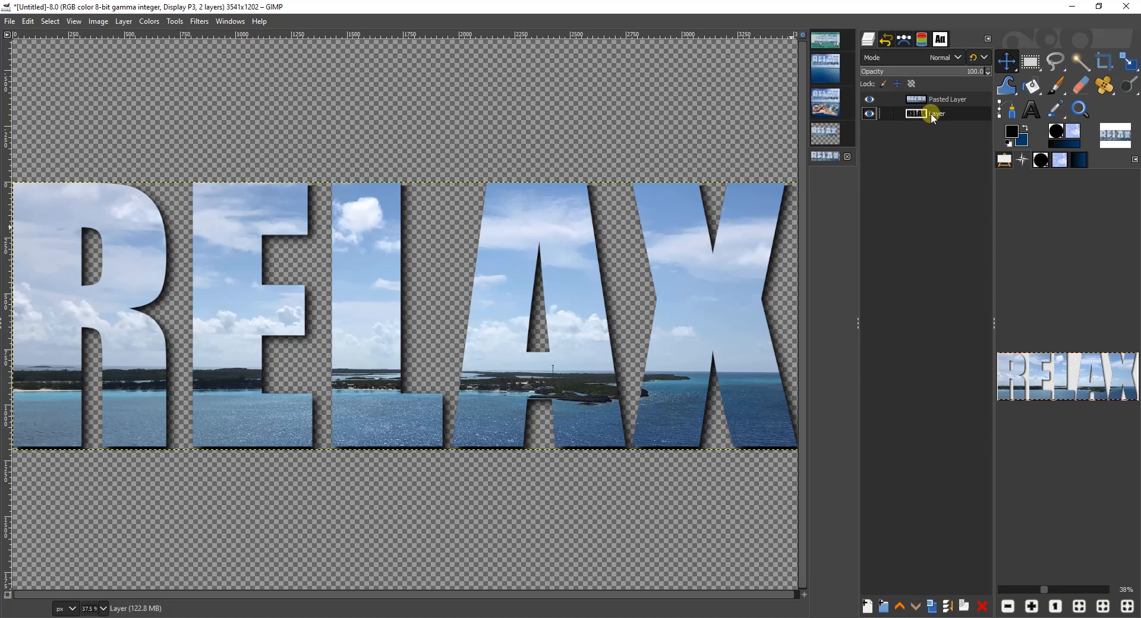
# Compare the Layout page with the finished Cruise_HalfMoonCay example, and return to the separate RELAX title image
pyautogui.moveTo(968, 100); pyautogui.dragTo(824, 76)
pyautogui.click(823, 76)
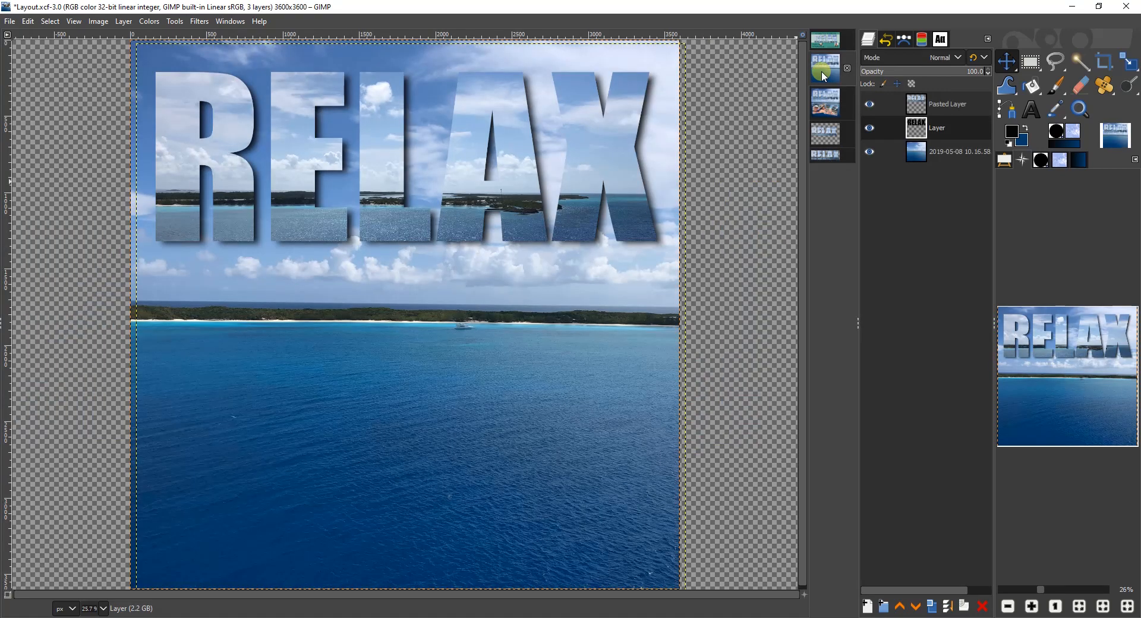
pyautogui.click(826, 104)
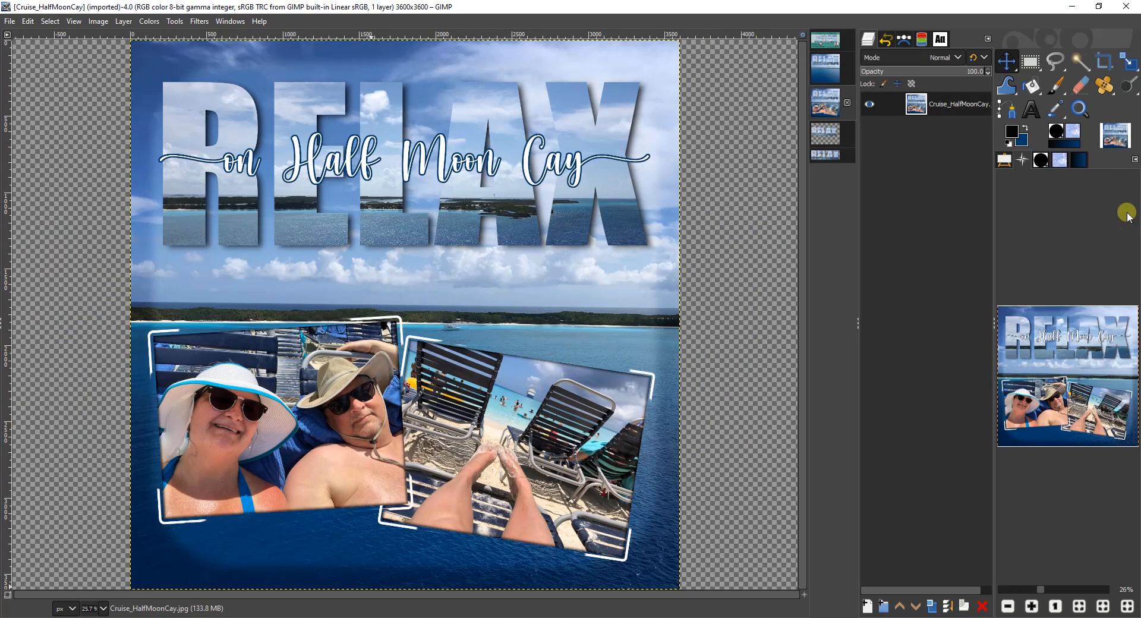
pyautogui.click(833, 77)
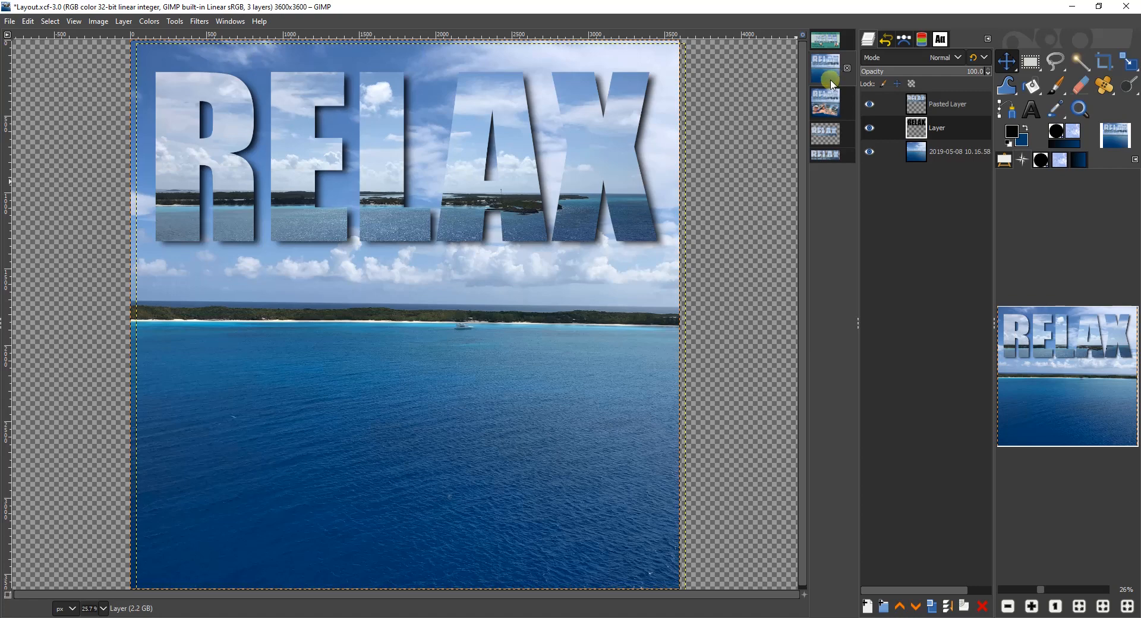
pyautogui.click(830, 106)
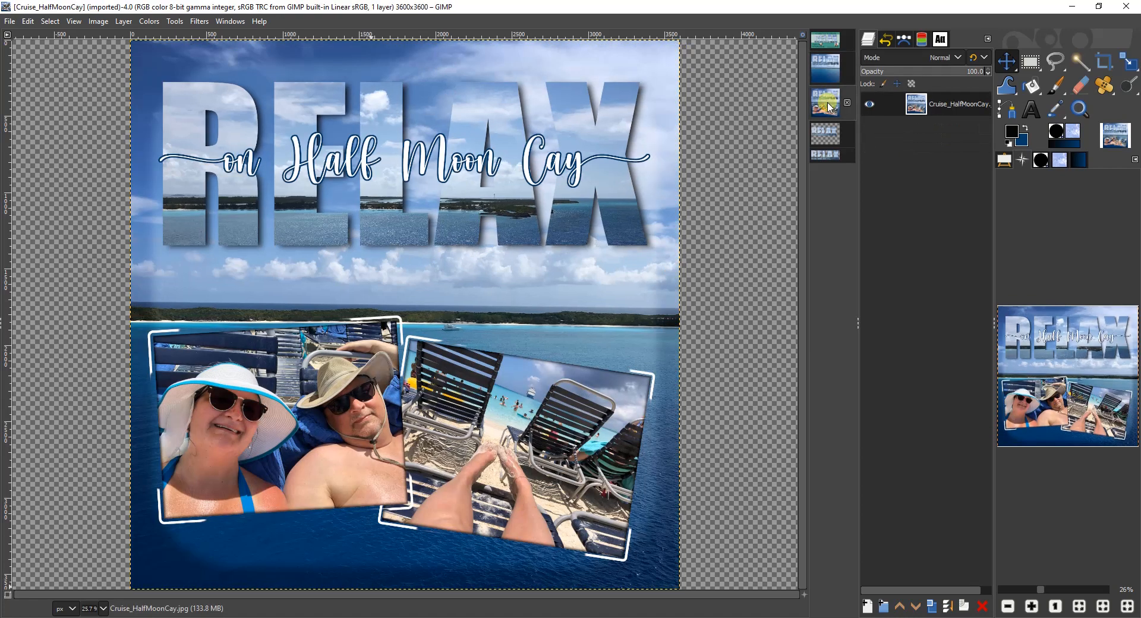
pyautogui.click(829, 155)
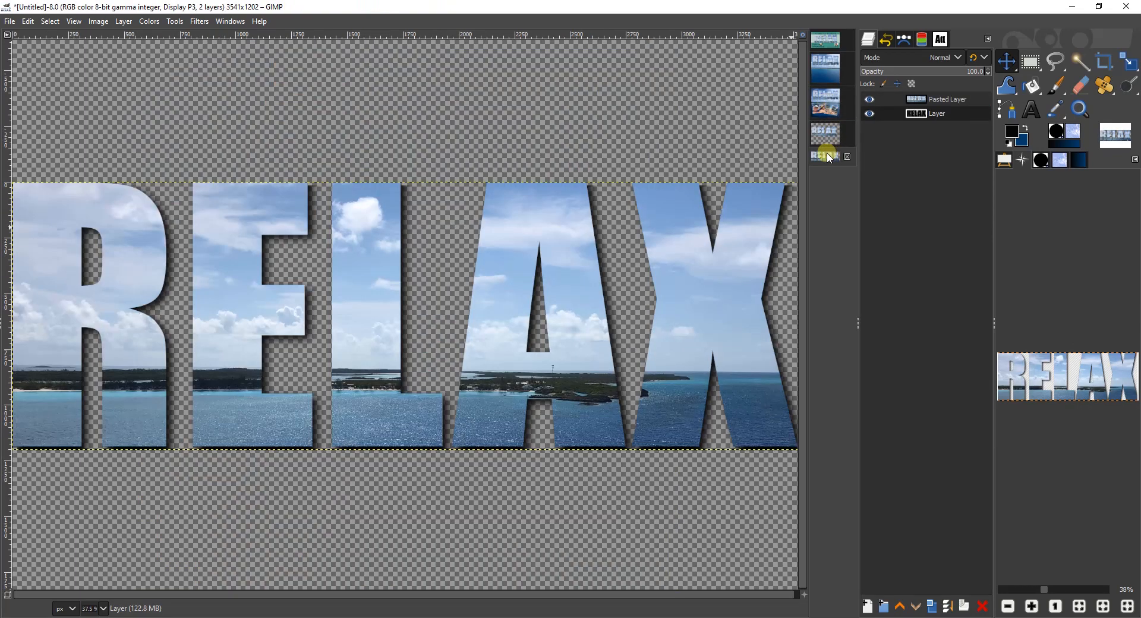